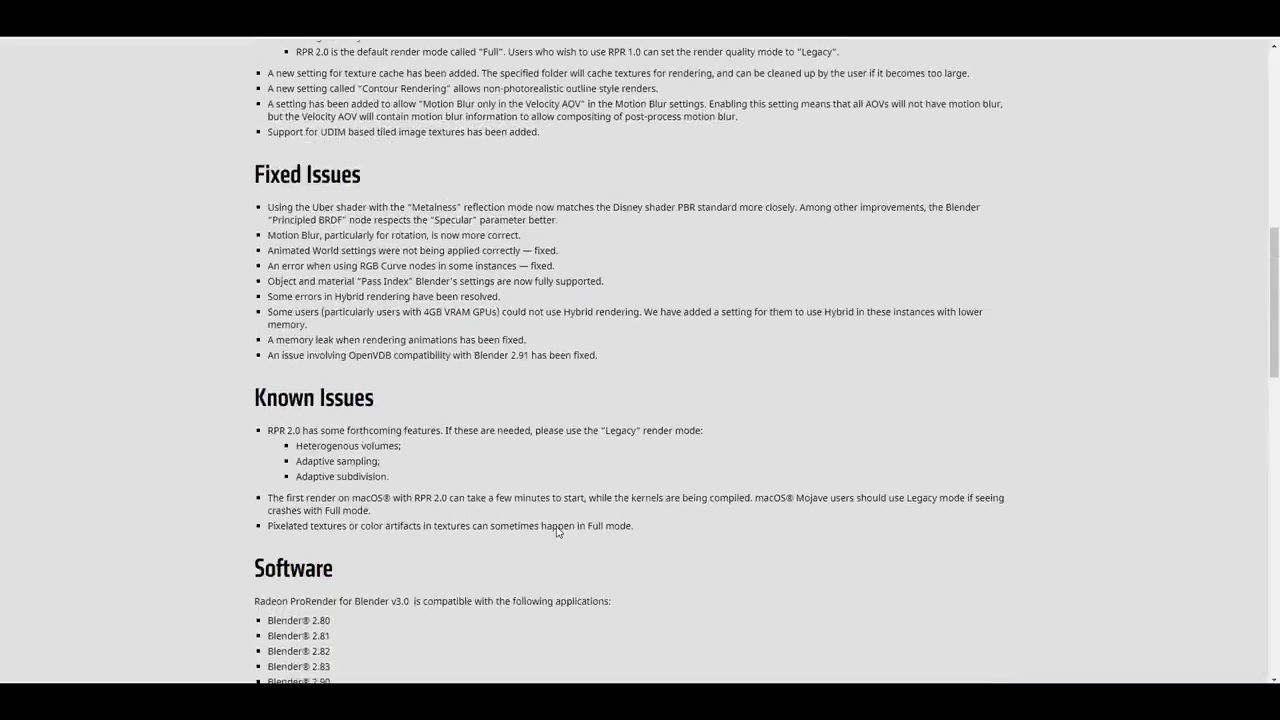
# Review the Radeon ProRender for Blender 3.0 release notes, covering known issues, compatibility, highlights and download links.
pyautogui.scroll(-3, 557, 531)
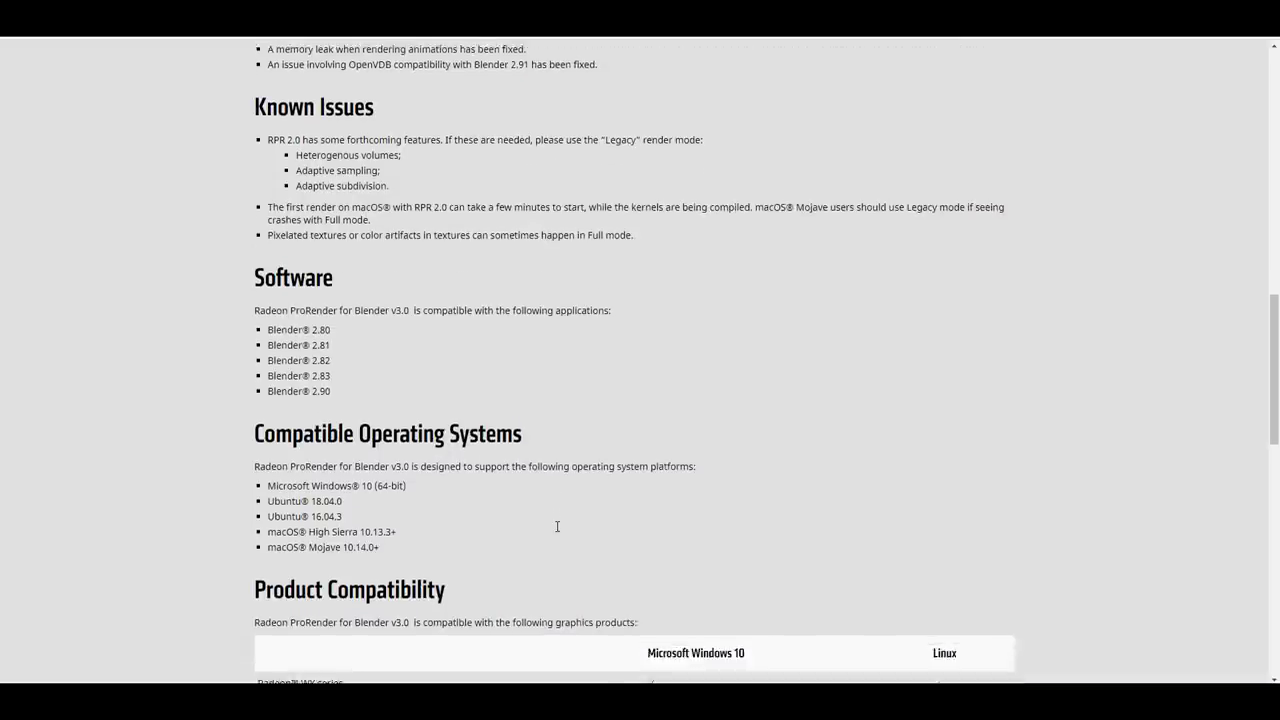
pyautogui.scroll(3, 557, 526)
pyautogui.scroll(-5, 423, 400)
pyautogui.scroll(15, 332, 292)
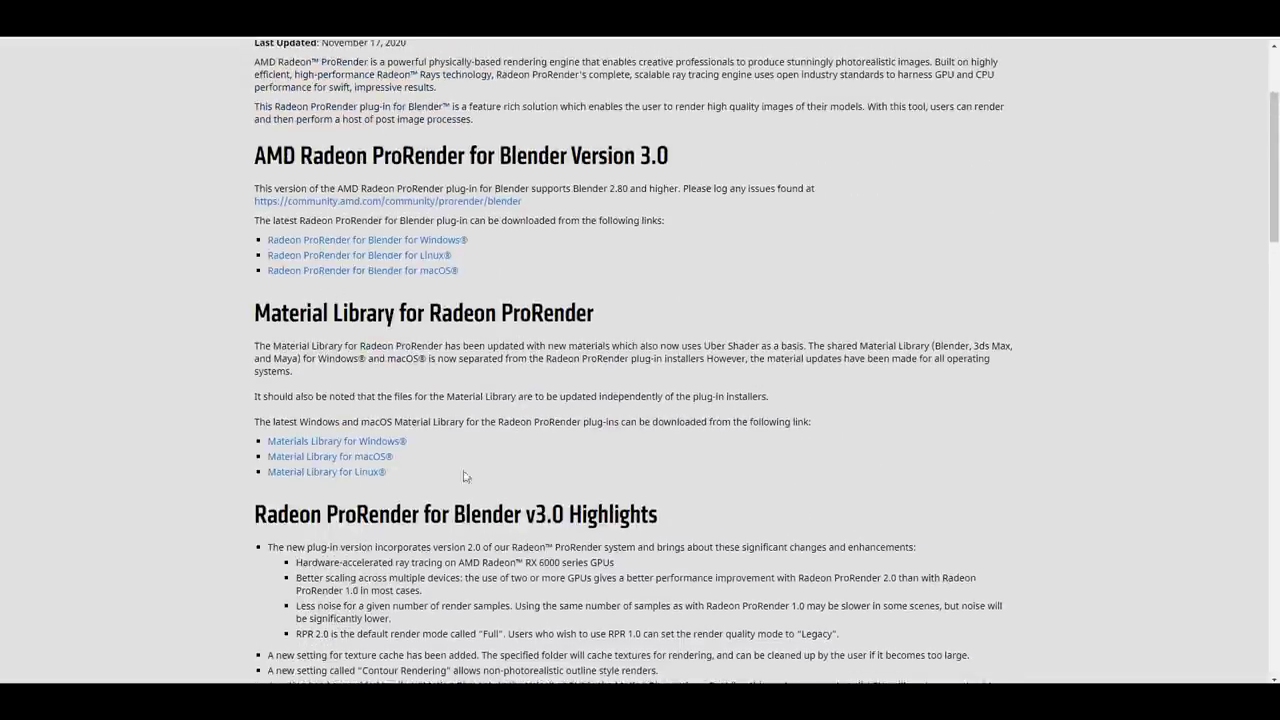
pyautogui.scroll(-1, 390, 455)
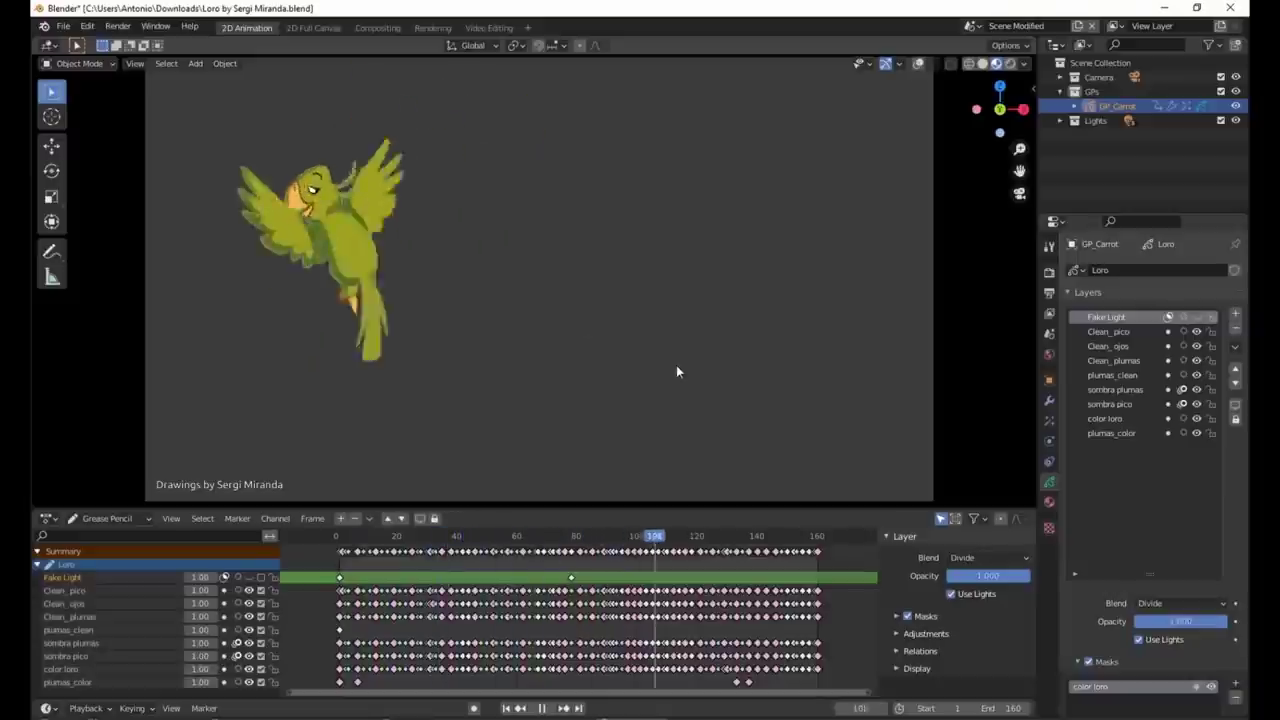
# Stop the parrot animation playback and start a Grease Pencil export to PDF.
pyautogui.press('space')
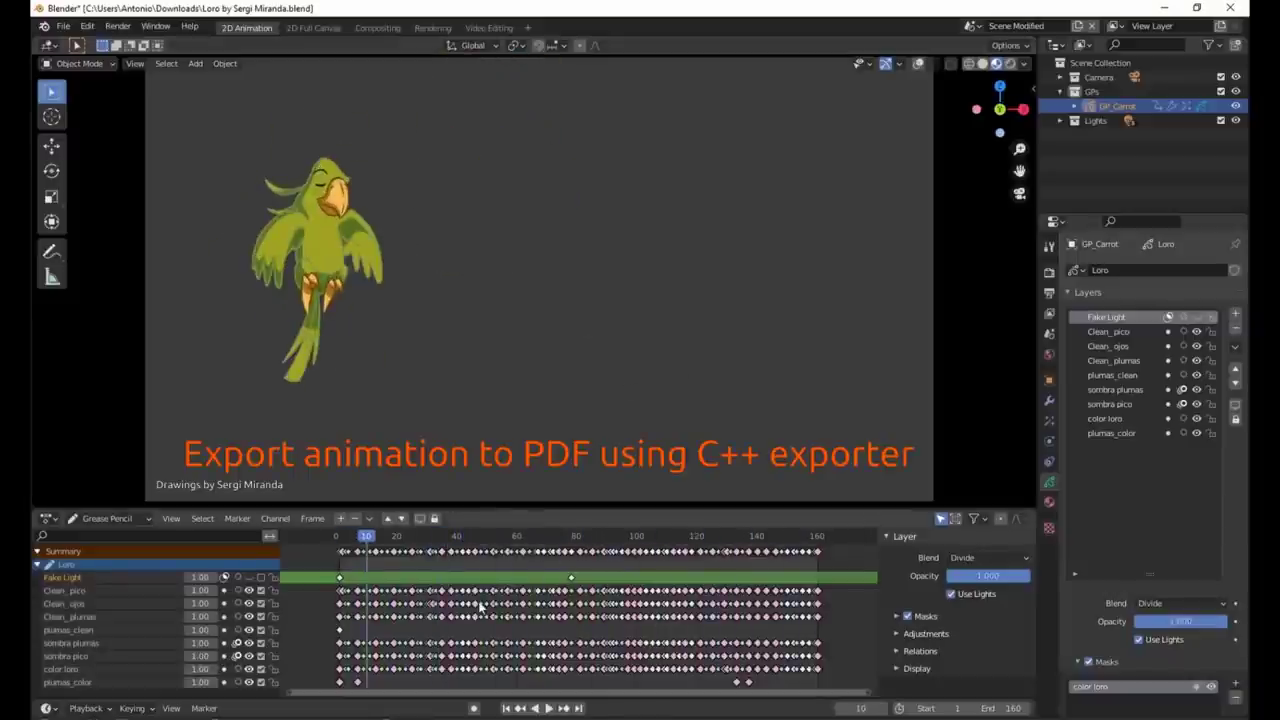
pyautogui.click(62, 26)
pyautogui.moveTo(126, 241)
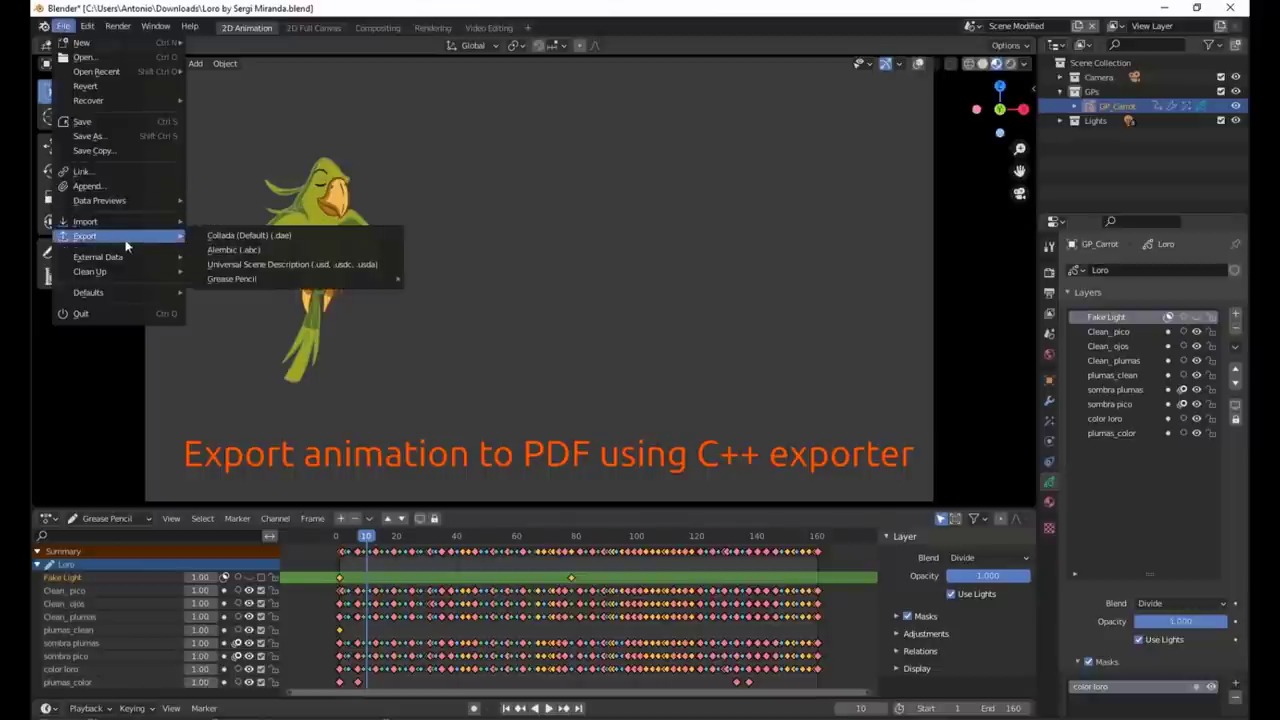
pyautogui.moveTo(277, 277)
pyautogui.click(430, 314)
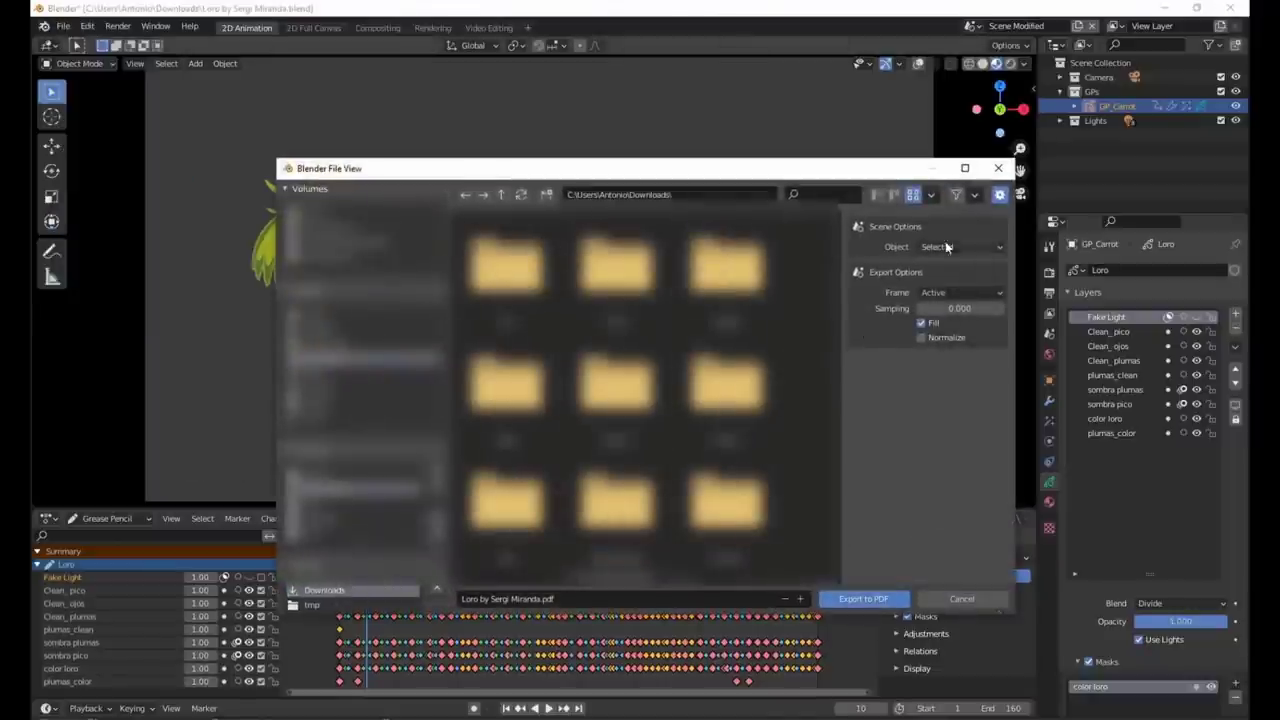
# Set the export's object and frame options to Selected and export the animation to PDF in the Downloads folder.
pyautogui.click(949, 247)
pyautogui.click(950, 281)
pyautogui.click(960, 294)
pyautogui.click(956, 326)
pyautogui.click(754, 598)
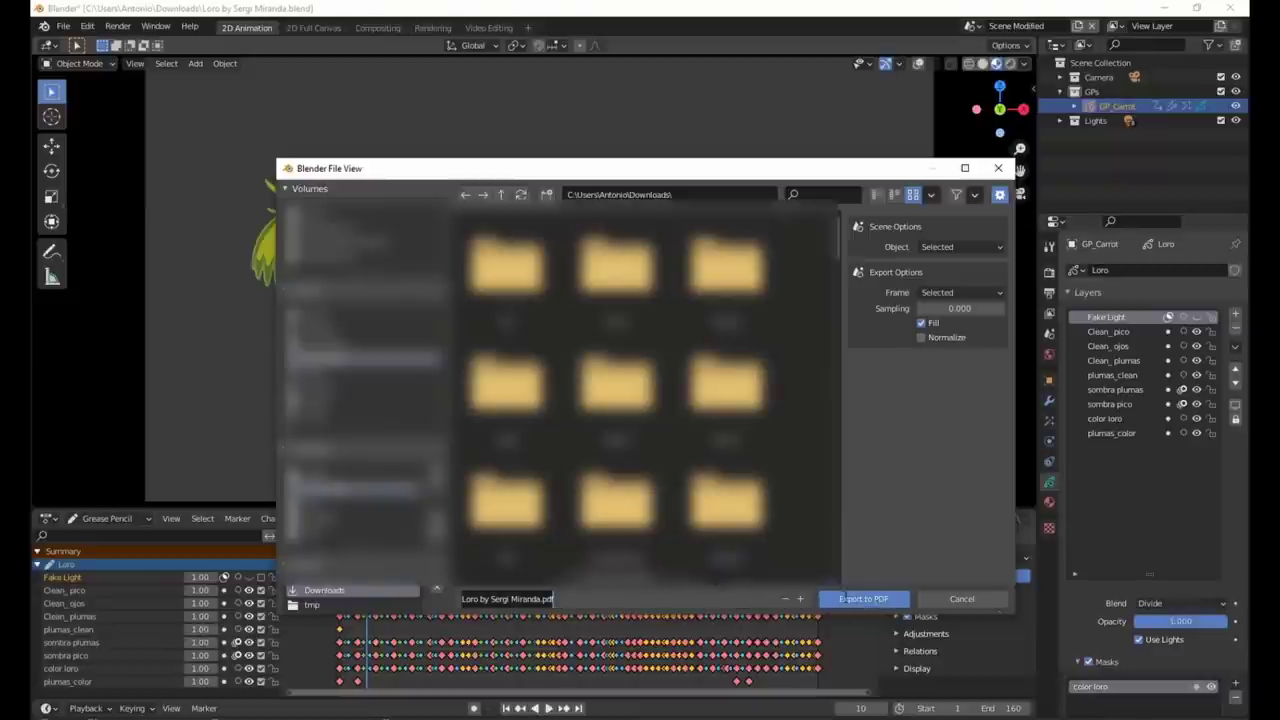
pyautogui.click(849, 604)
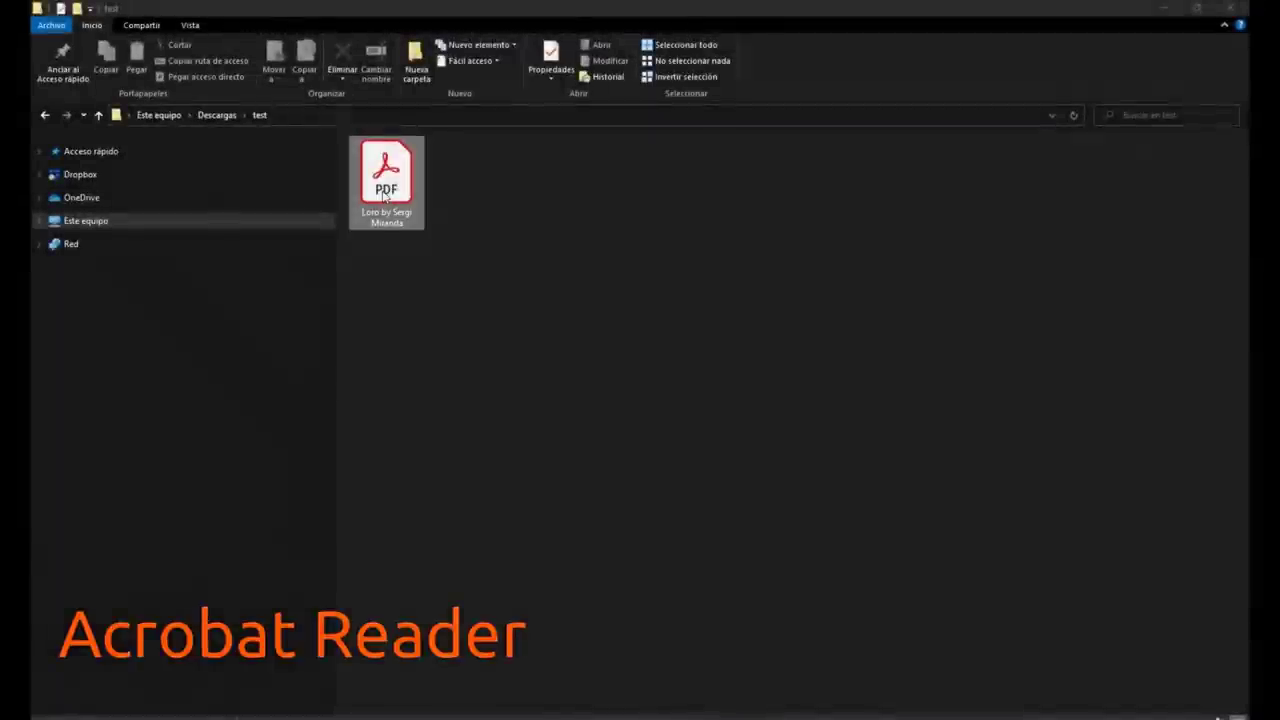
# Open the exported parrot PDF in Acrobat Reader and page forward through the animation frames.
pyautogui.doubleClick(385, 185)
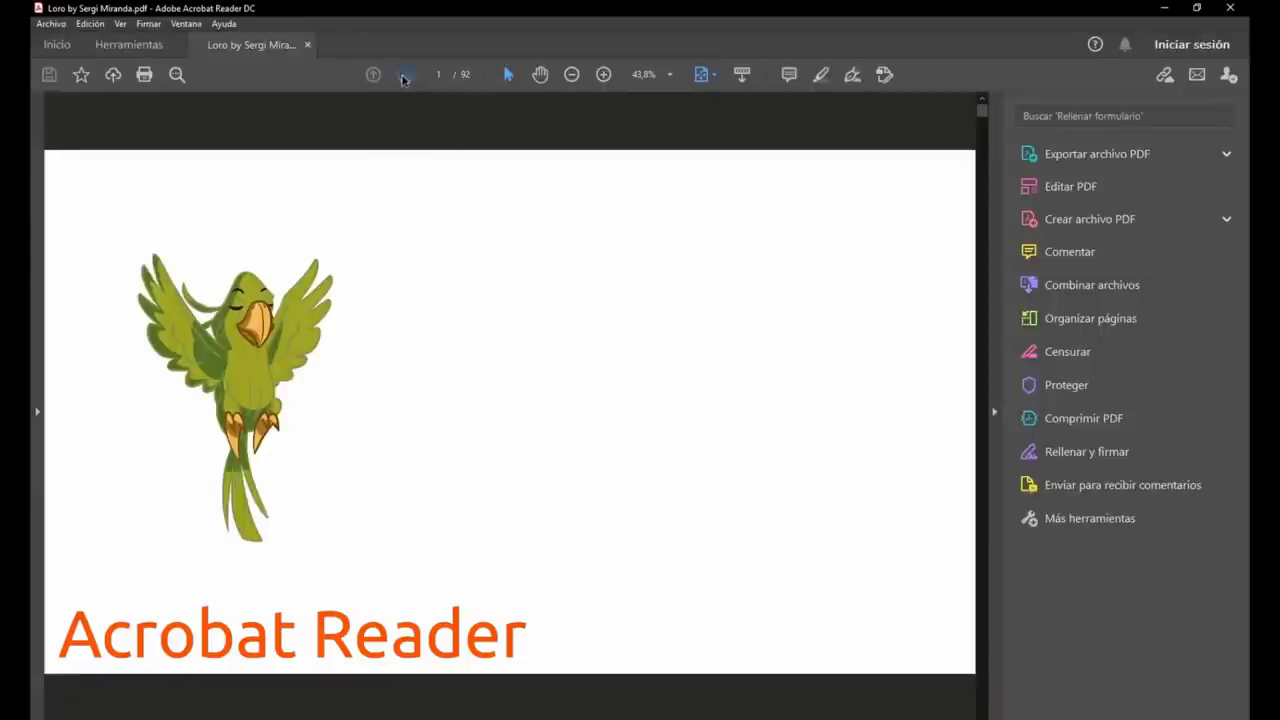
pyautogui.click(404, 76)
pyautogui.click(404, 76)
pyautogui.click(404, 76)
pyautogui.click(404, 76)
pyautogui.click(404, 76)
pyautogui.click(404, 76)
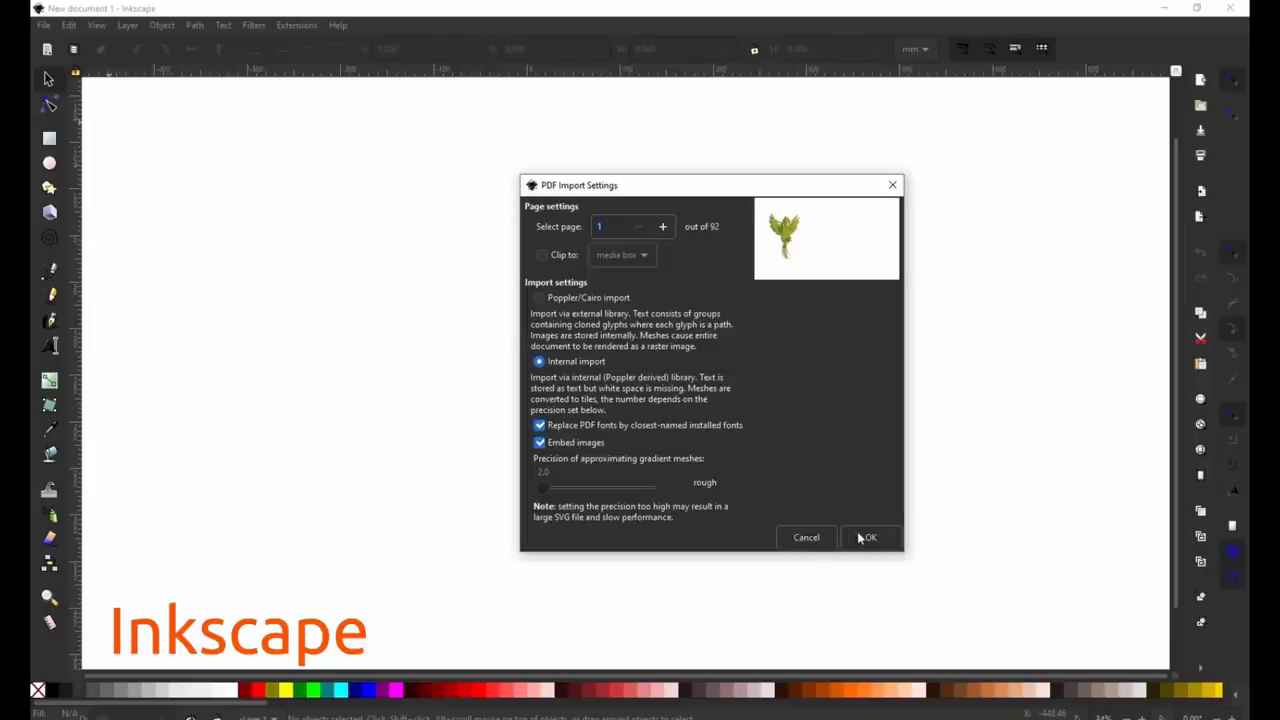
# In Inkscape, import page 1 of the parrot PDF using the internal import, with fonts replaced and images embedded.
pyautogui.click(866, 537)
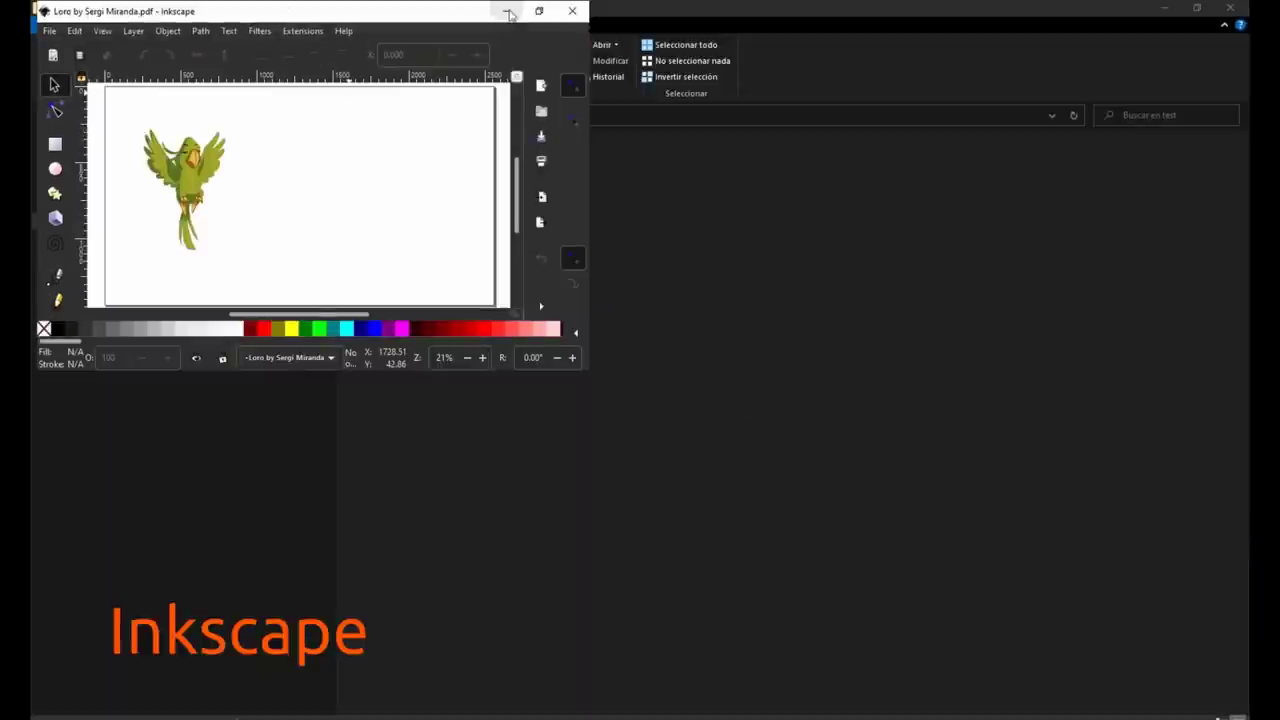
pyautogui.doubleClick(454, 18)
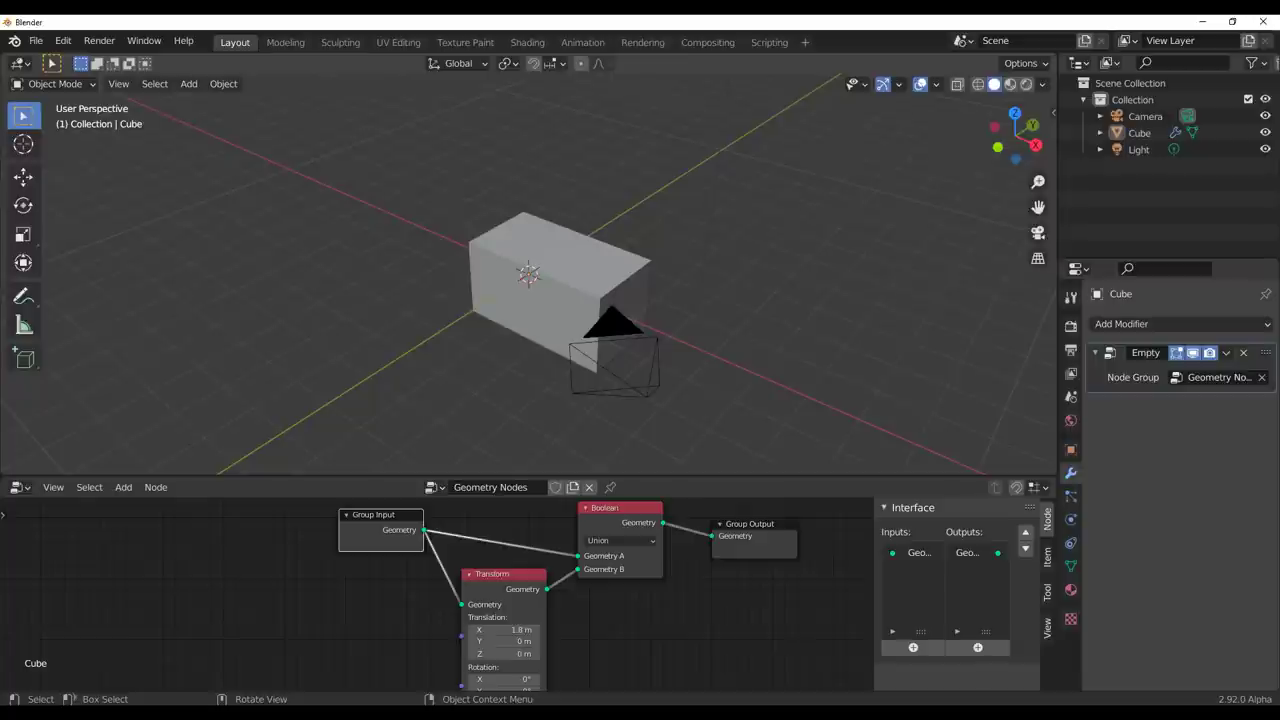
# Reposition the Group Output and Boolean nodes so there is more space between them in the geometry node tree.
pyautogui.moveTo(757, 412); pyautogui.dragTo(628, 308, button='middle')
pyautogui.scroll(3, 630, 308)
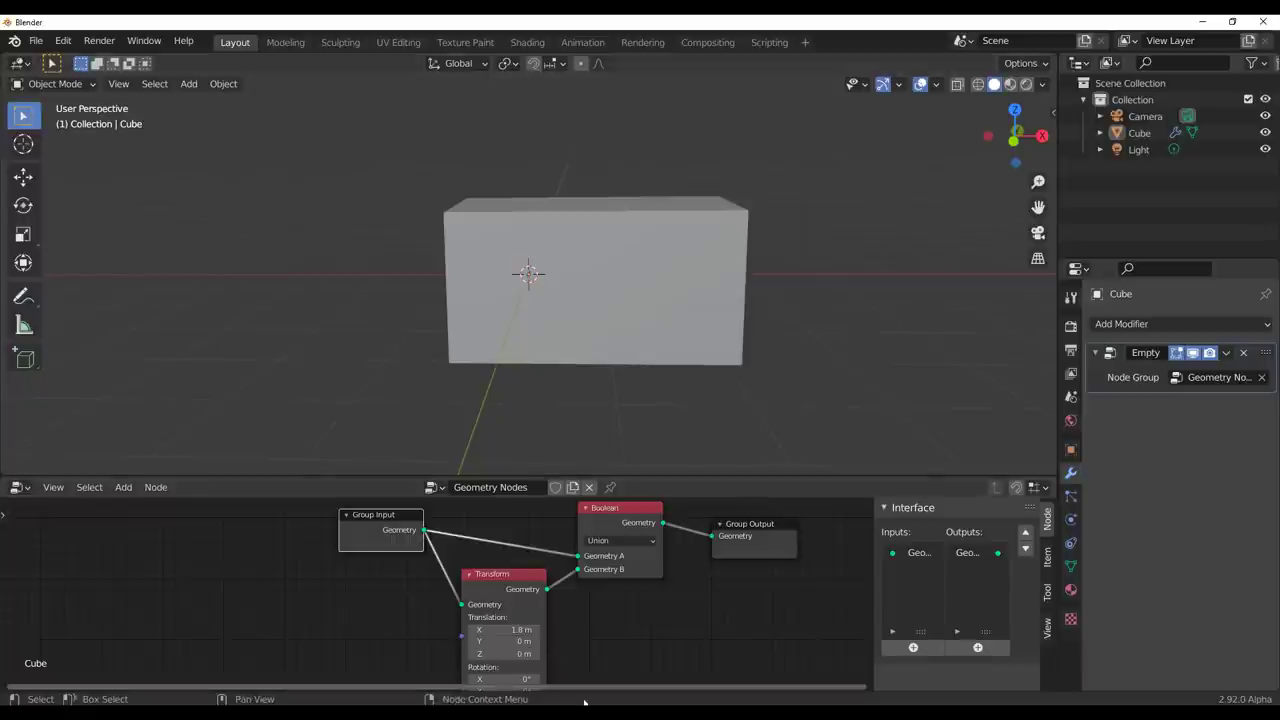
pyautogui.moveTo(694, 611); pyautogui.dragTo(545, 645, button='middle')
pyautogui.scroll(1, 547, 638)
pyautogui.moveTo(676, 577); pyautogui.dragTo(716, 578)
pyautogui.click(716, 578)
pyautogui.click(457, 584)
pyautogui.press('g')
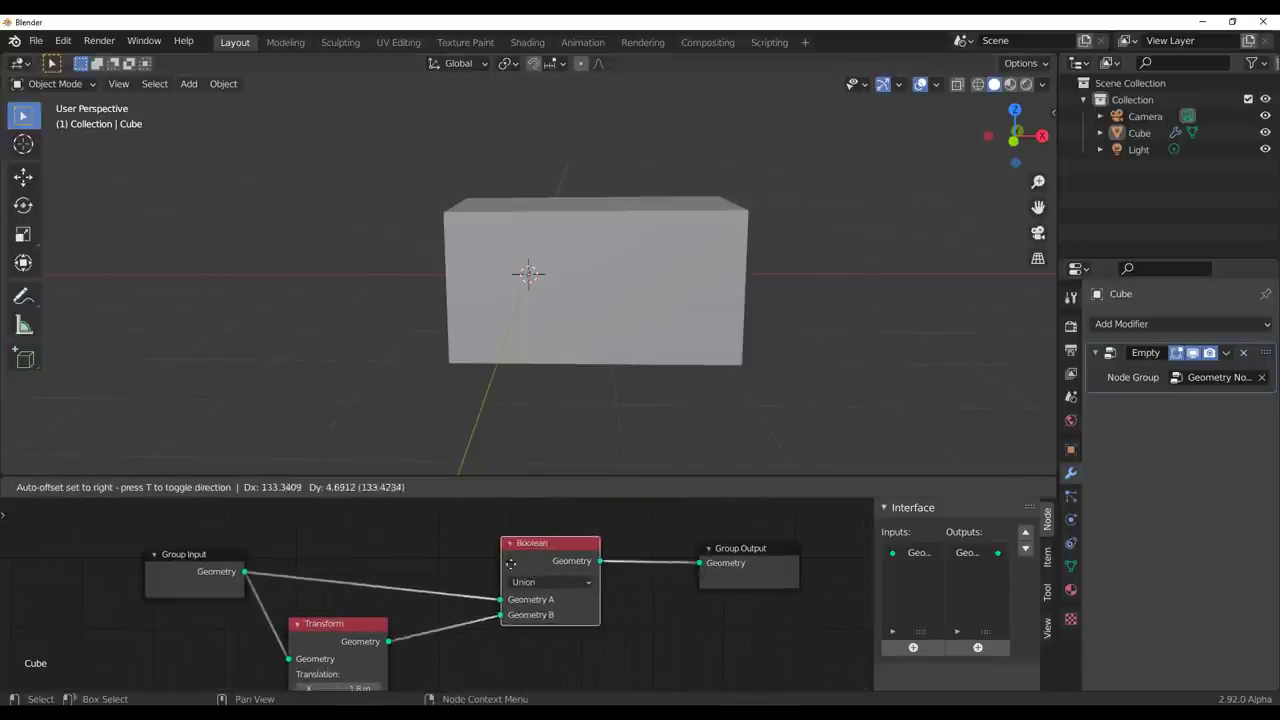
pyautogui.click(513, 585)
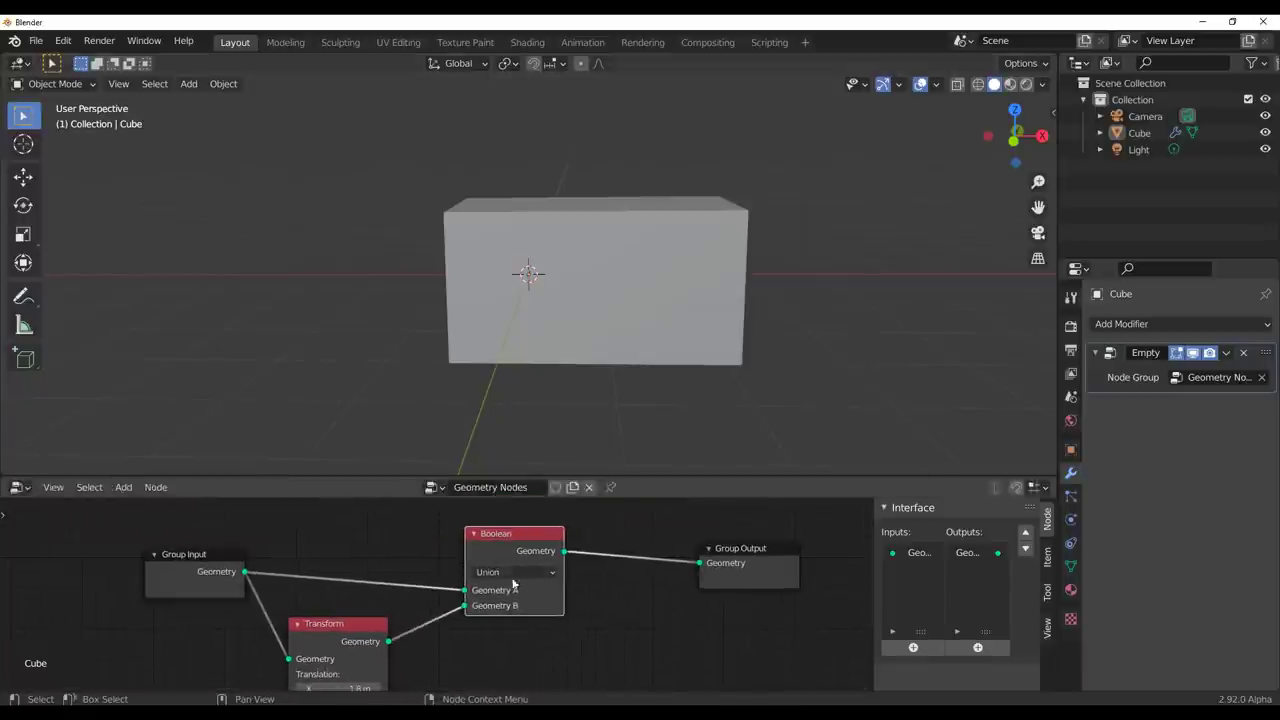
# Add a Join Geometry node below the Boolean node and move Group Output farther away from it.
pyautogui.click(122, 488)
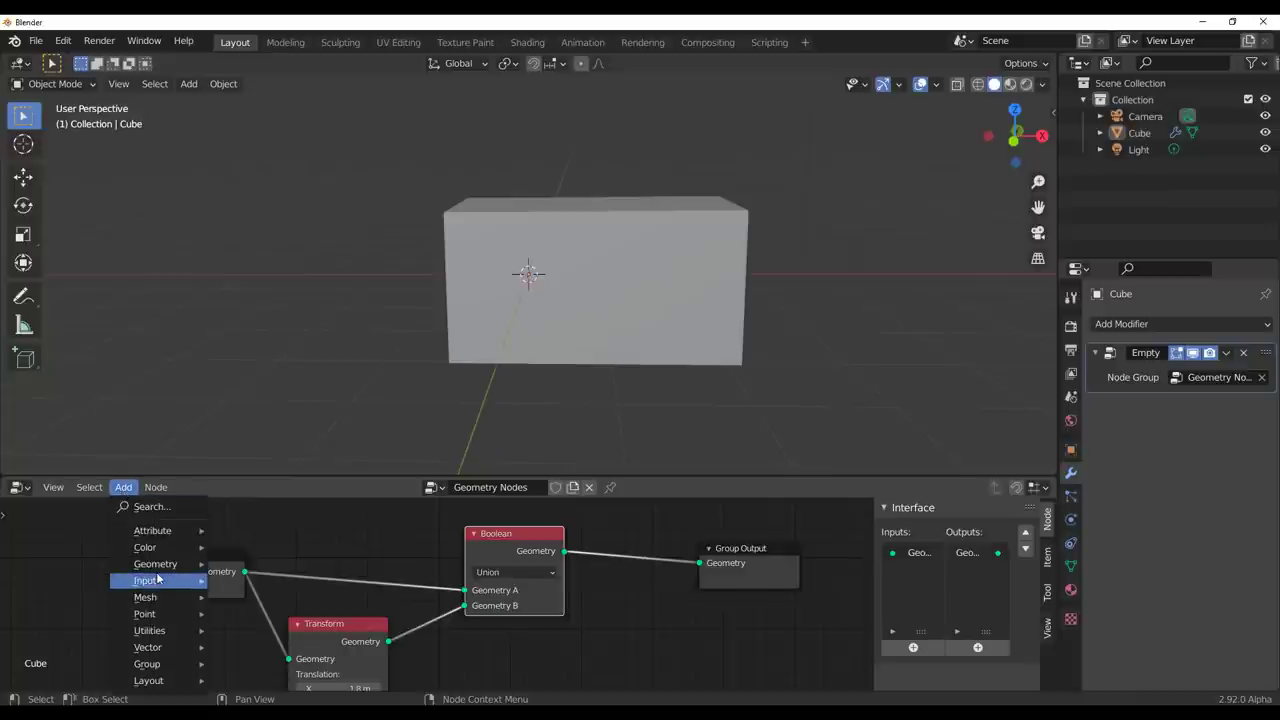
pyautogui.moveTo(154, 565)
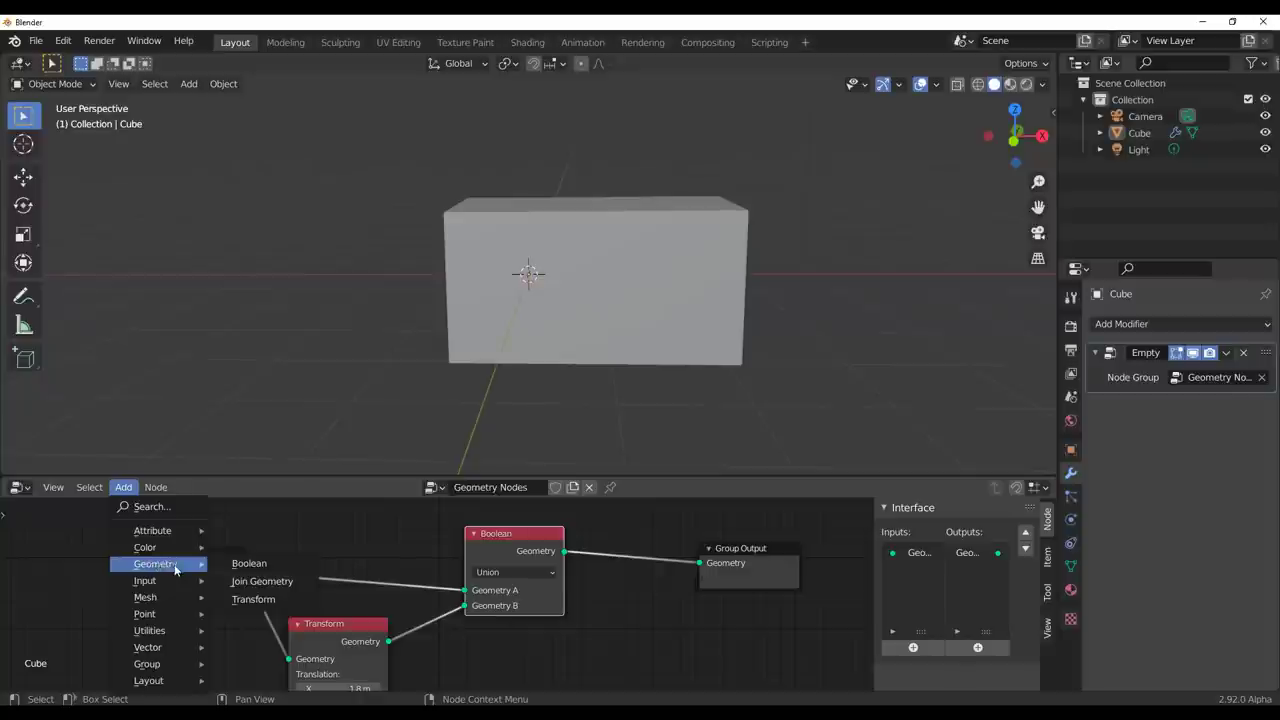
pyautogui.click(265, 585)
pyautogui.click(711, 607)
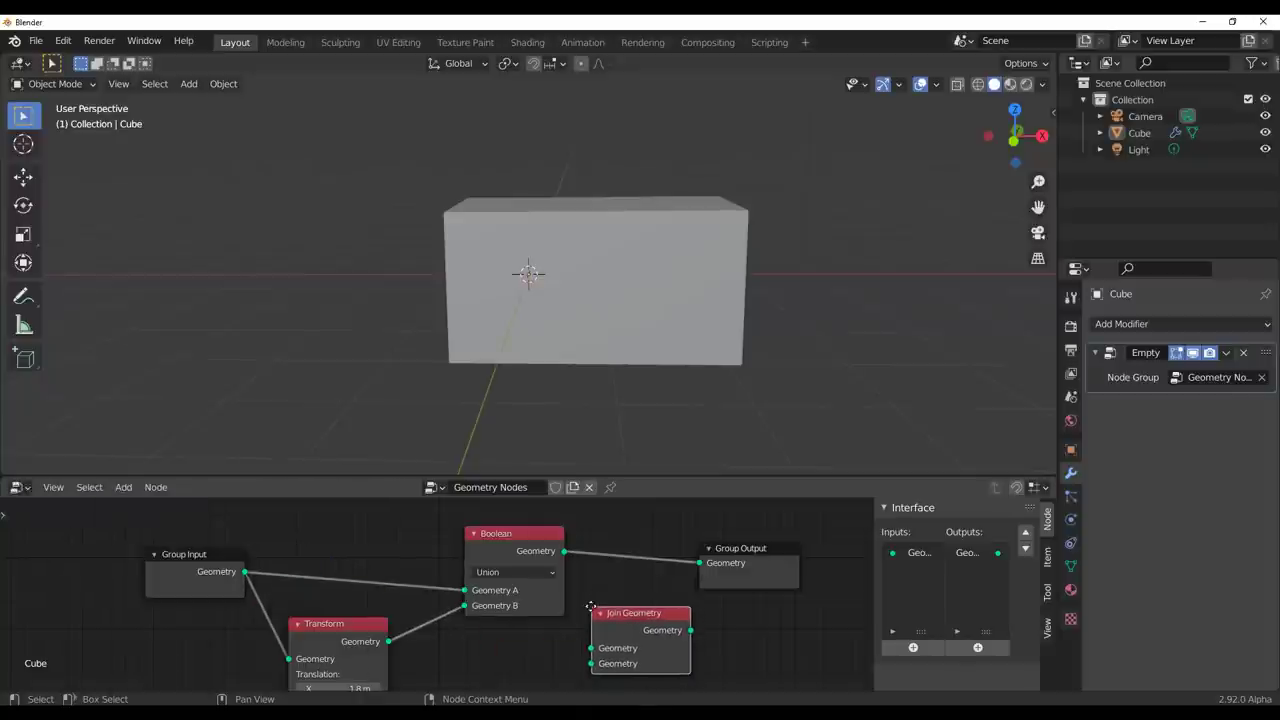
pyautogui.moveTo(738, 581); pyautogui.dragTo(908, 581)
pyautogui.rightClick(552, 611)
# Connect Join Geometry to Group Output and feed it the geometry from both Group Input and Transform.
pyautogui.moveTo(748, 635); pyautogui.dragTo(542, 636, button='middle')
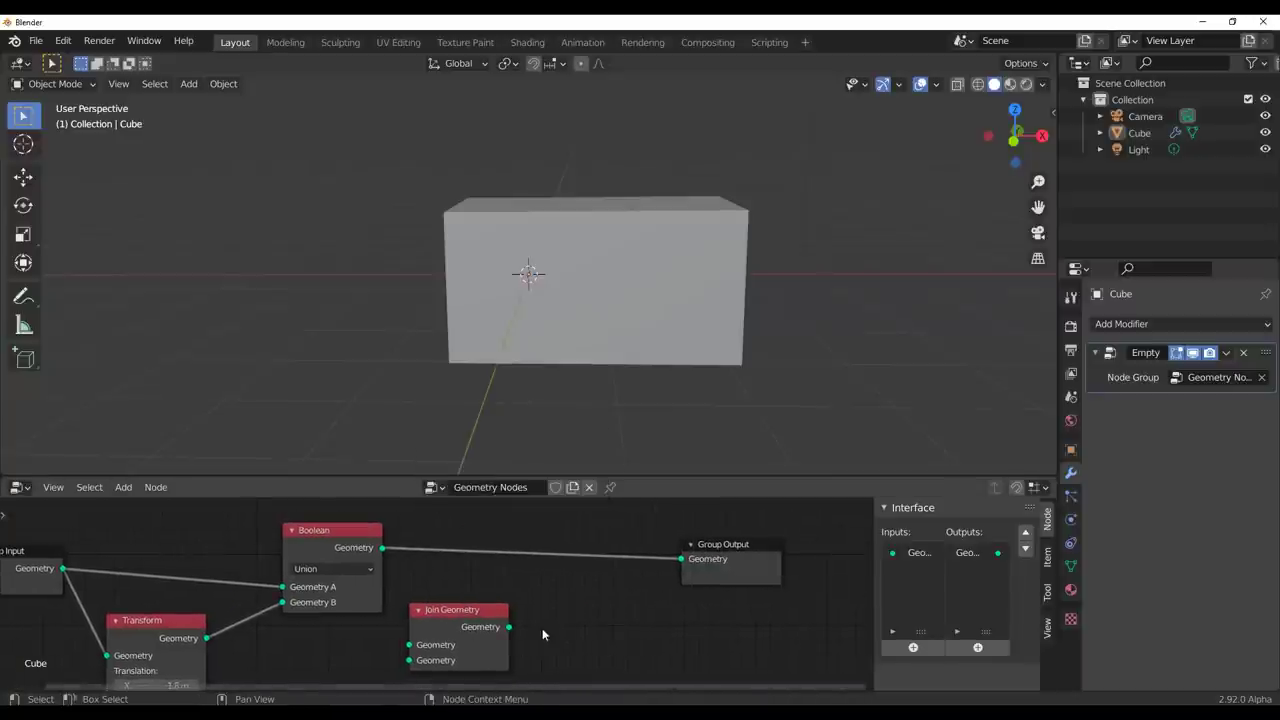
pyautogui.moveTo(509, 627); pyautogui.dragTo(682, 558)
pyautogui.moveTo(470, 657); pyautogui.dragTo(572, 623, button='middle')
pyautogui.click(568, 601)
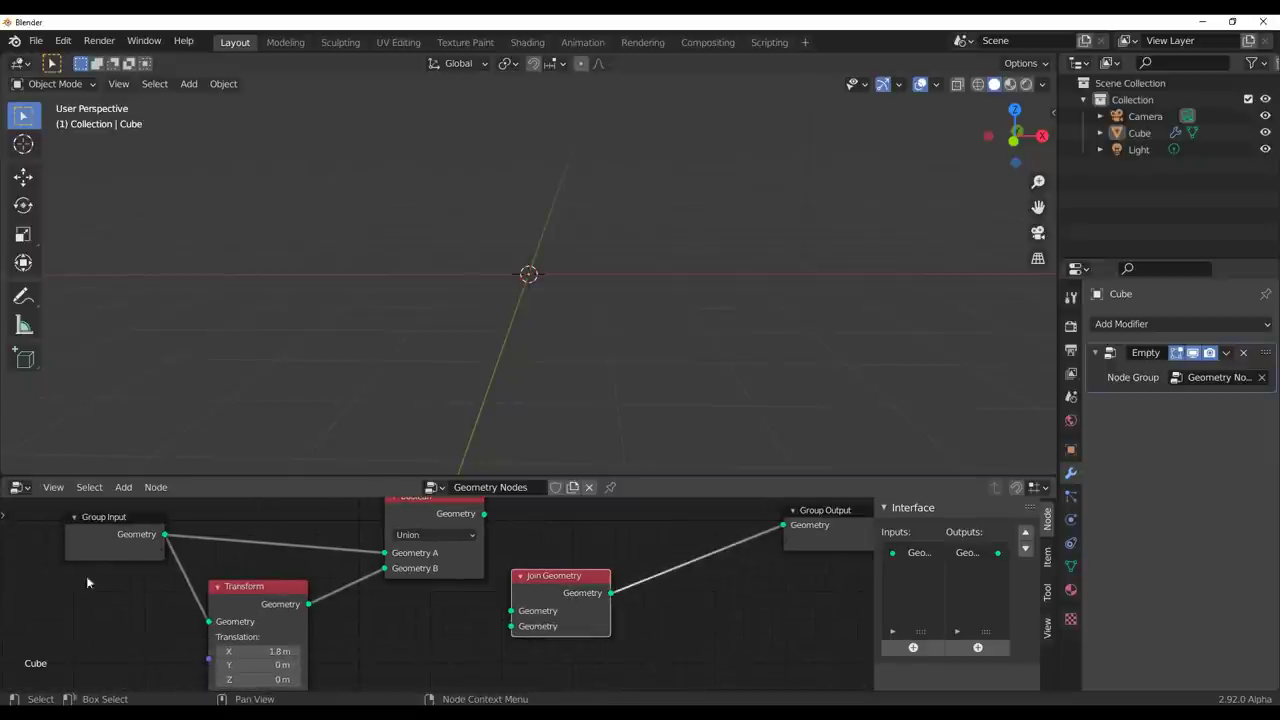
pyautogui.click(109, 536)
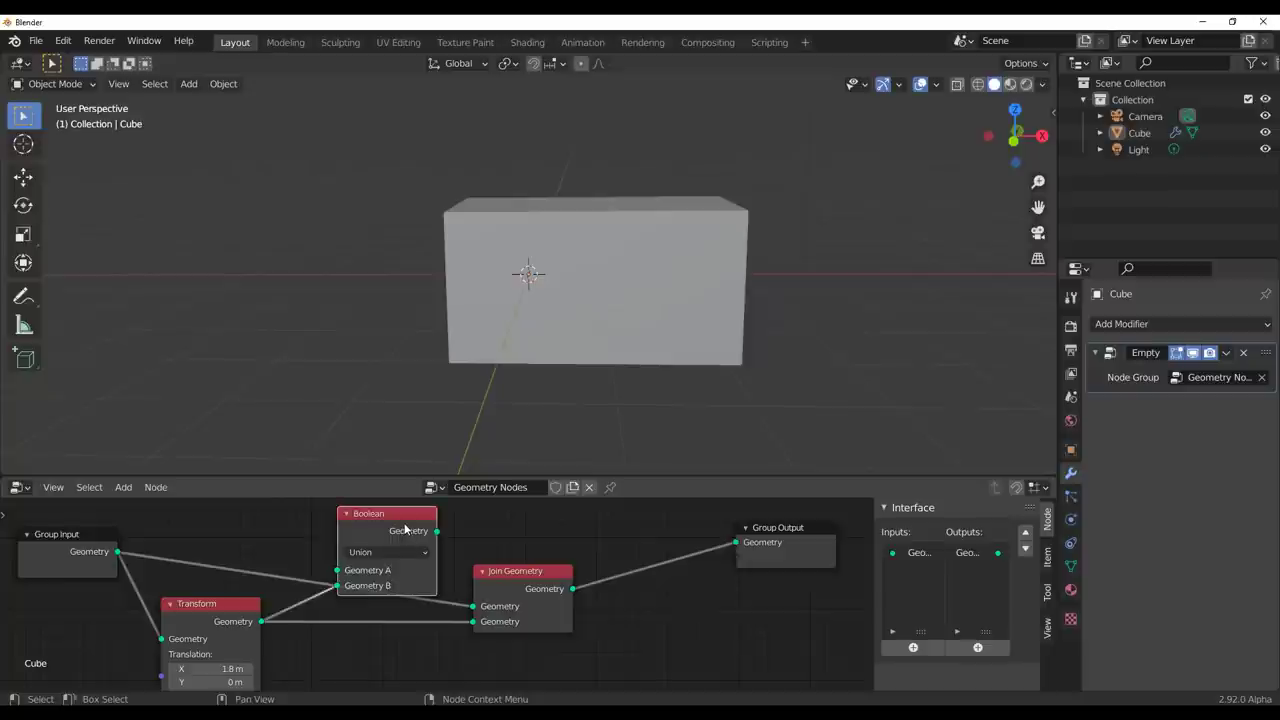
# Delete the Boolean node and move Join Geometry closer to the Group Input and Transform nodes.
pyautogui.press('x')
pyautogui.moveTo(522, 605); pyautogui.dragTo(341, 574)
# Set the Transform node's X translation to -0.9 m.
pyautogui.scroll(-1, 437, 609)
pyautogui.moveTo(475, 621); pyautogui.dragTo(606, 576, button='middle')
pyautogui.moveTo(376, 620); pyautogui.dragTo(295, 619)
pyautogui.moveTo(518, 615); pyautogui.dragTo(444, 663, button='middle')
pyautogui.click(19, 488)
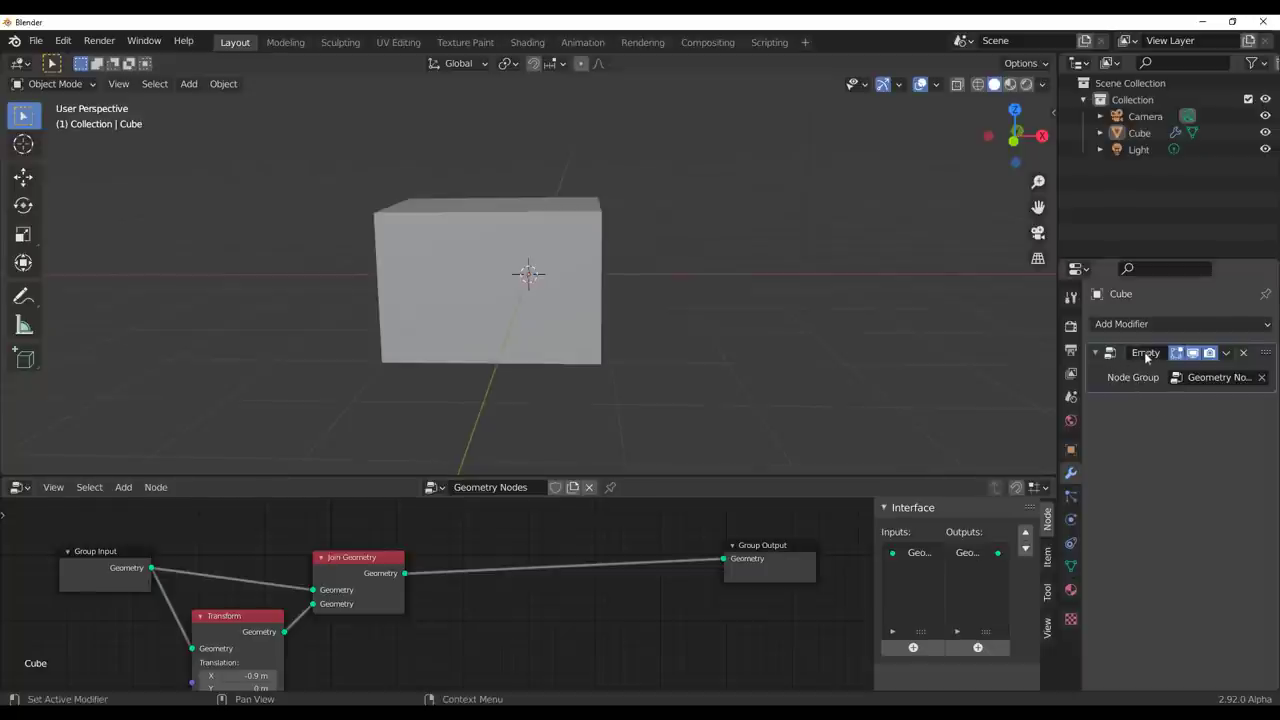
pyautogui.click(1127, 326)
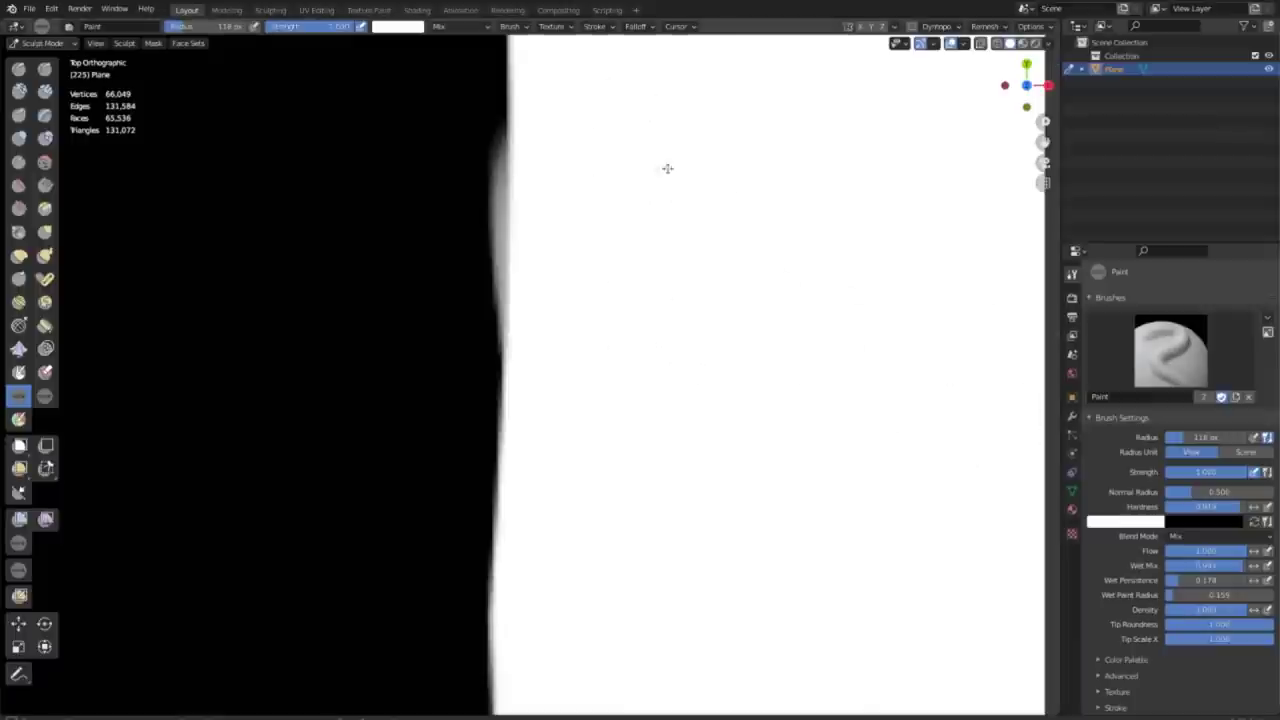
# Paint strokes across the black and white border on the plane, swapping the brush's primary and secondary colours in between.
pyautogui.moveTo(613, 122)
pyautogui.mouseDown()
pyautogui.moveTo(577, 260)
pyautogui.moveTo(529, 691)
pyautogui.moveTo(553, 459)
pyautogui.moveTo(523, 66)
pyautogui.moveTo(515, 90)
pyautogui.mouseUp()
pyautogui.press('x')
pyautogui.moveTo(400, 403)
pyautogui.mouseDown()
pyautogui.moveTo(418, 625)
pyautogui.moveTo(417, 403)
pyautogui.mouseUp()
pyautogui.moveTo(369, 471)
pyautogui.mouseDown()
pyautogui.moveTo(528, 330)
pyautogui.moveTo(560, 420)
pyautogui.moveTo(549, 203)
pyautogui.mouseUp()
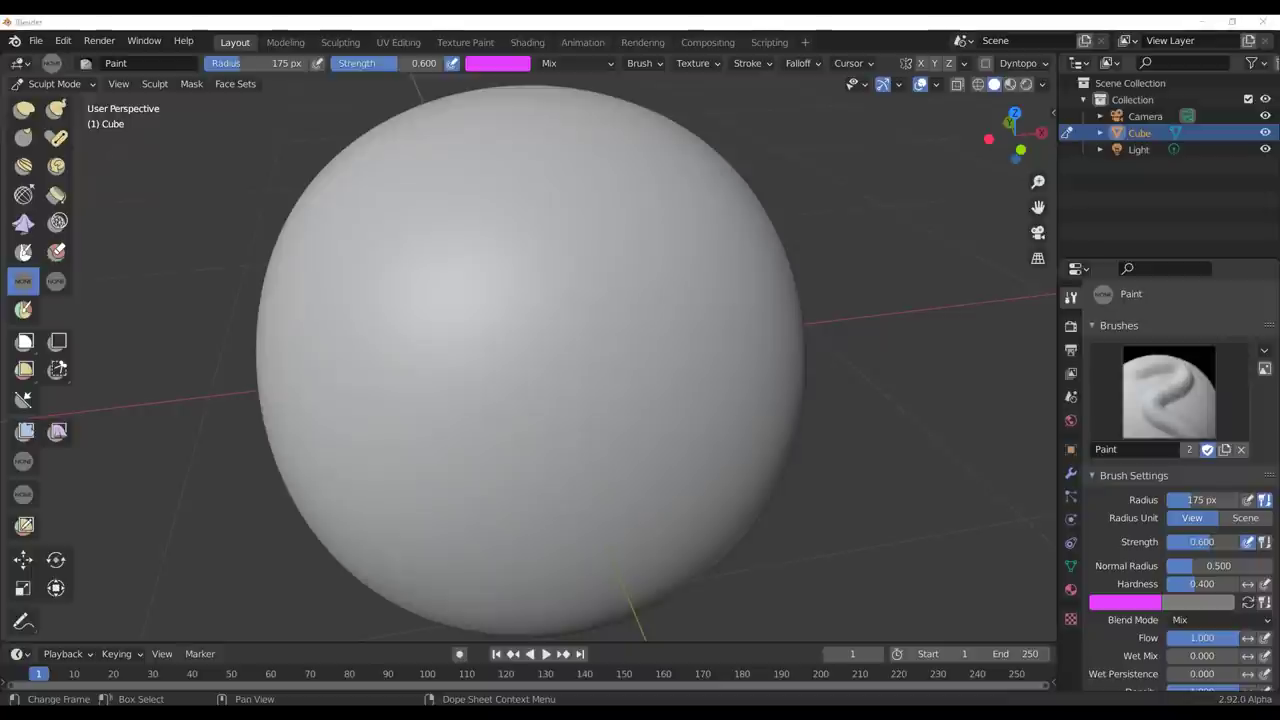
# Enlarge the brush settings area and set the Paint brush radius to 122 px.
pyautogui.moveTo(757, 286)
pyautogui.mouseDown(button='middle')
pyautogui.moveTo(569, 349)
pyautogui.moveTo(620, 354)
pyautogui.moveTo(466, 400)
pyautogui.mouseUp(button='middle')
pyautogui.scroll(-4, 601, 357)
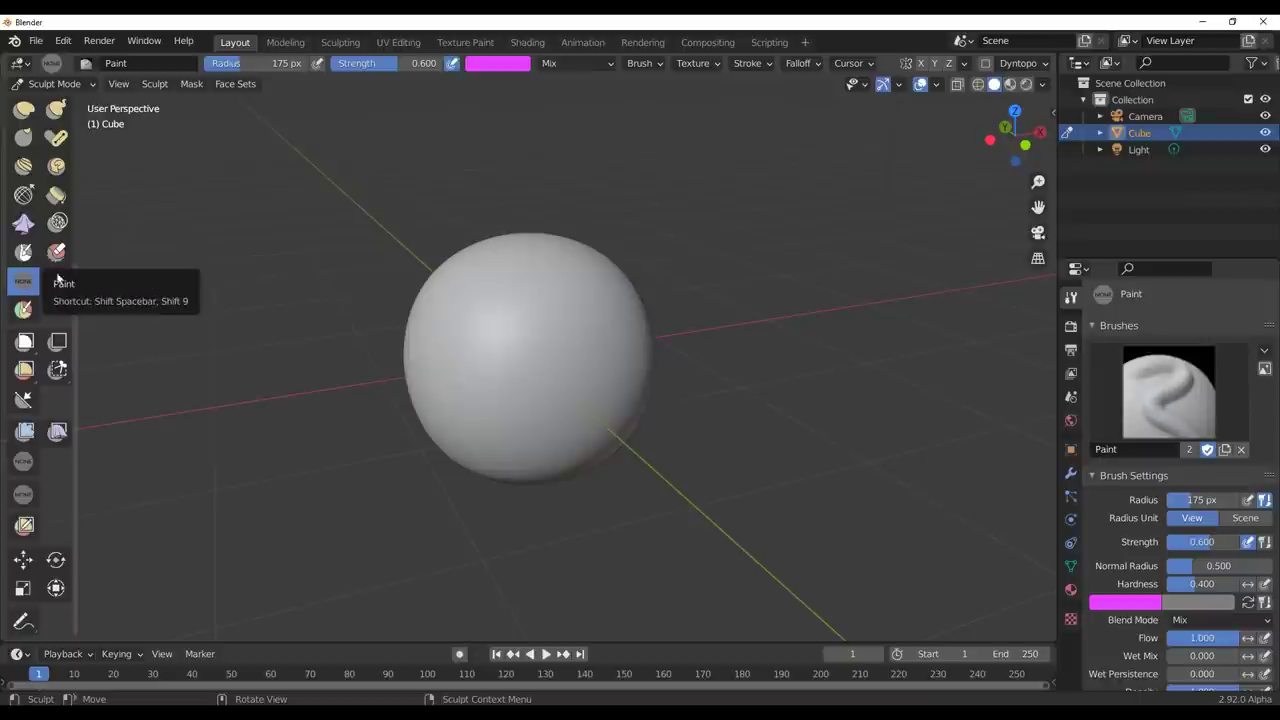
pyautogui.scroll(2, 546, 314)
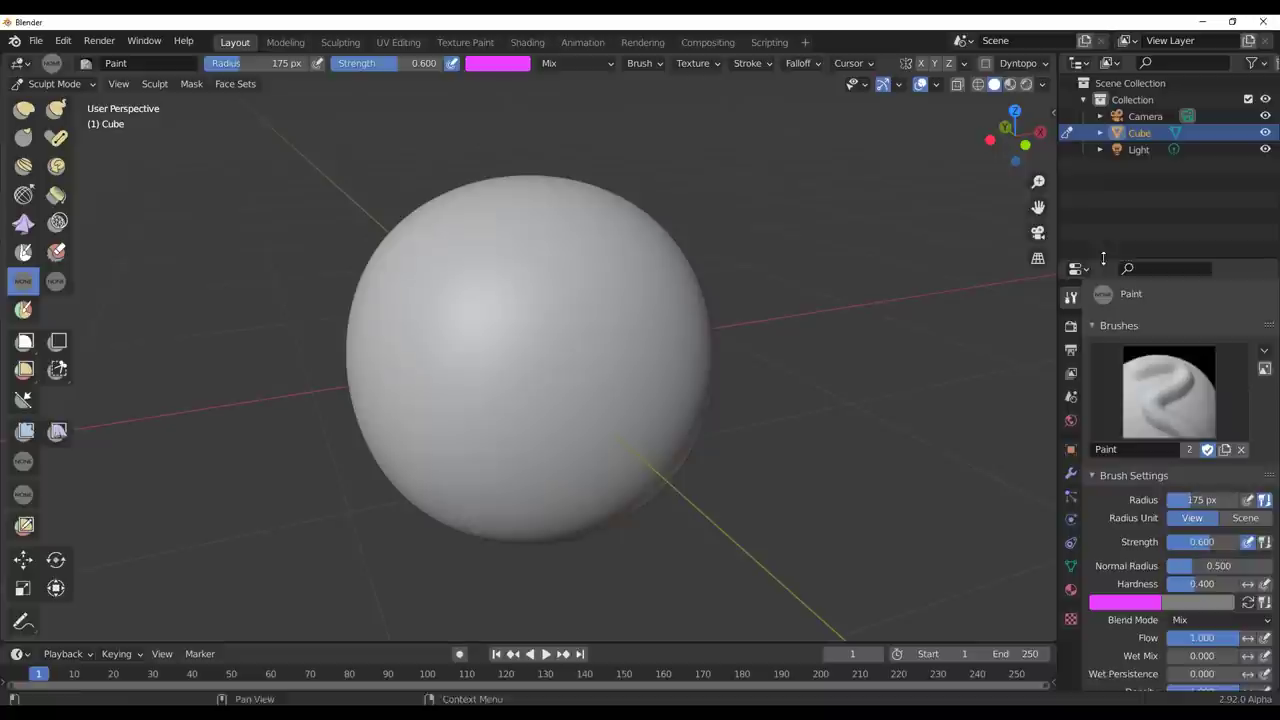
pyautogui.moveTo(1106, 259); pyautogui.dragTo(1106, 159)
pyautogui.moveTo(1056, 272); pyautogui.dragTo(922, 272)
pyautogui.moveTo(244, 63); pyautogui.dragTo(233, 63)
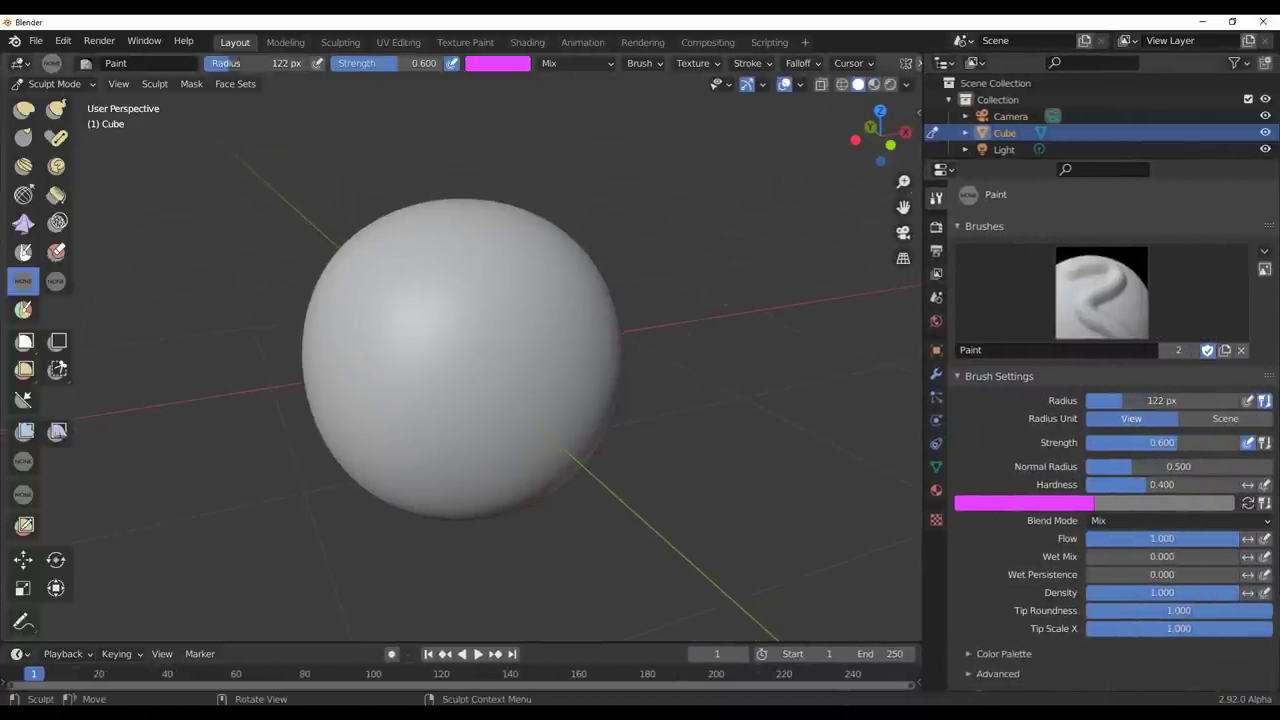
pyautogui.click(903, 86)
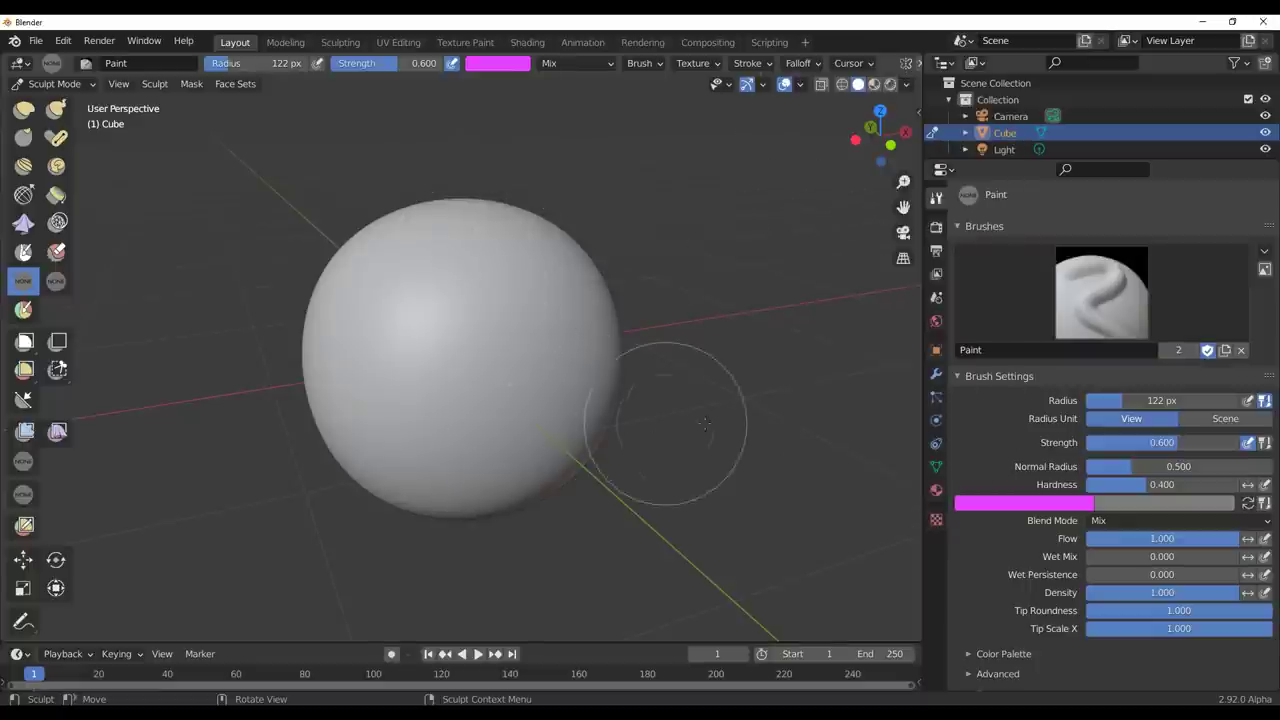
# Change the magenta brush colour to light blue, swap to the grey colour and paint overlapping patches on the sphere's upper half.
pyautogui.scroll(3, 521, 383)
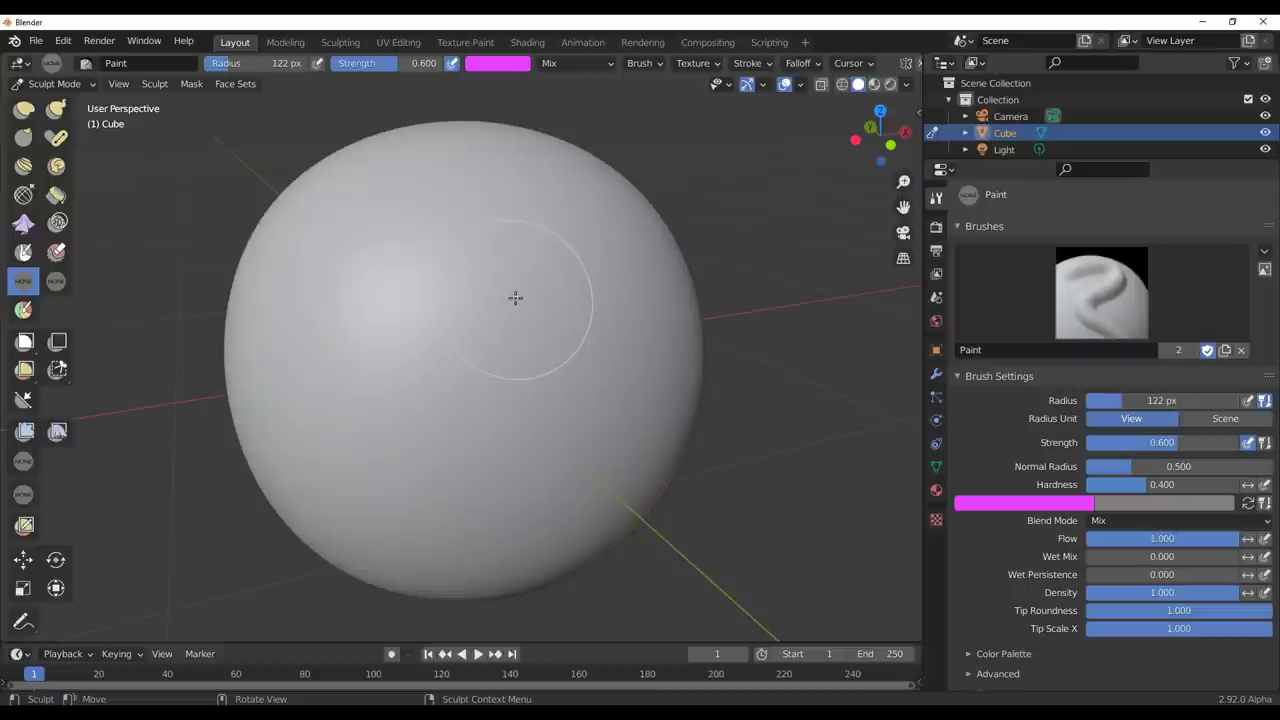
pyautogui.rightClick(516, 300)
pyautogui.moveTo(463, 235)
pyautogui.mouseDown()
pyautogui.moveTo(432, 220)
pyautogui.moveTo(445, 220)
pyautogui.moveTo(443, 205)
pyautogui.moveTo(391, 243)
pyautogui.moveTo(463, 263)
pyautogui.moveTo(403, 306)
pyautogui.moveTo(391, 251)
pyautogui.mouseUp()
pyautogui.click(1248, 505)
pyautogui.click(1248, 505)
pyautogui.click(1248, 505)
pyautogui.moveTo(391, 251); pyautogui.dragTo(474, 208, button='middle')
pyautogui.moveTo(445, 240)
pyautogui.mouseDown()
pyautogui.moveTo(417, 354)
pyautogui.moveTo(451, 269)
pyautogui.moveTo(426, 251)
pyautogui.moveTo(384, 272)
pyautogui.mouseUp()
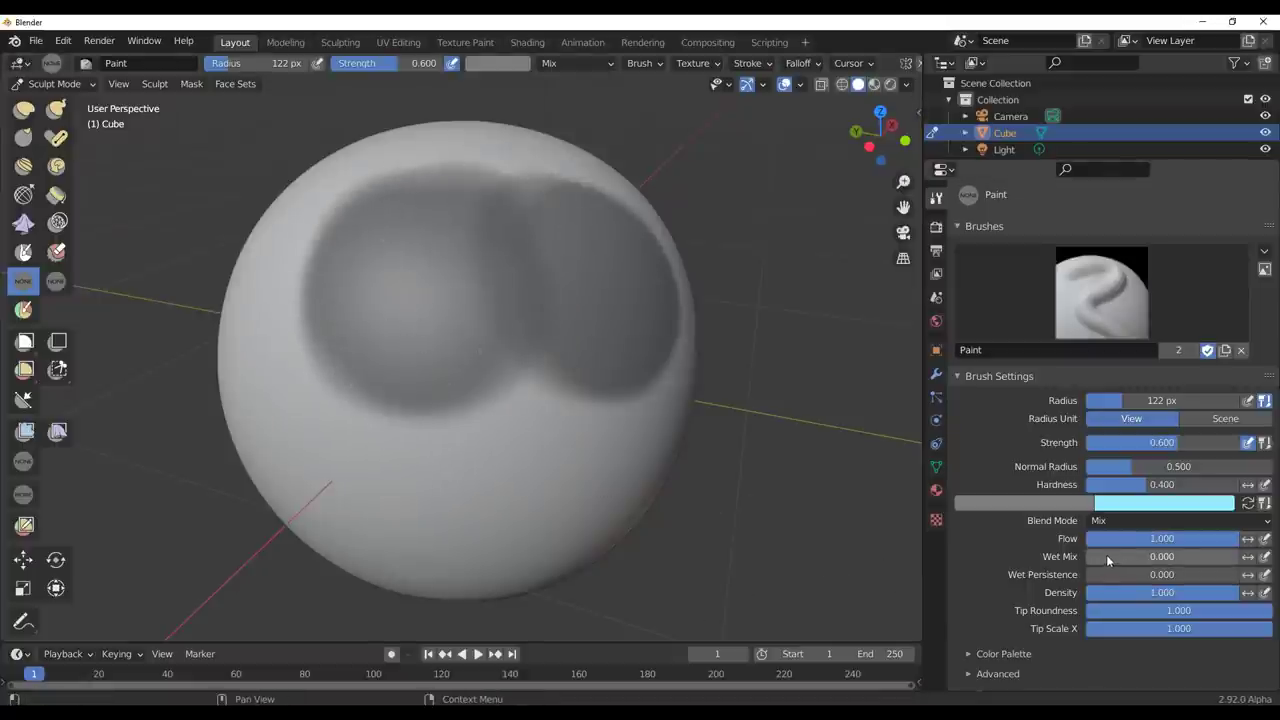
# Set the Paint brush's Wet Mix to 0.397 and paint a grey stroke below the dark patches.
pyautogui.moveTo(1102, 554); pyautogui.dragTo(1143, 554)
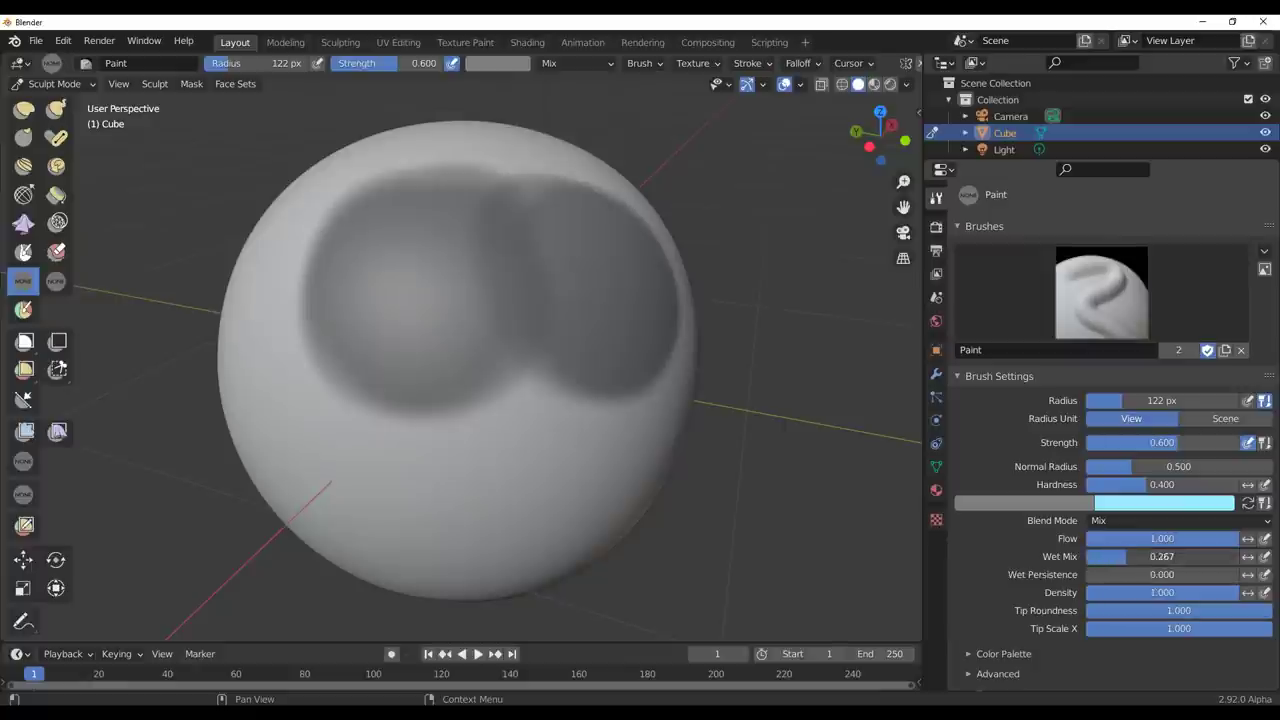
pyautogui.moveTo(592, 421); pyautogui.dragTo(566, 411, button='middle')
pyautogui.moveTo(438, 342)
pyautogui.mouseDown()
pyautogui.moveTo(371, 386)
pyautogui.moveTo(434, 443)
pyautogui.moveTo(446, 424)
pyautogui.mouseUp()
# Change the brush colour to a bright red and paint a patch beside the grey area on the sphere.
pyautogui.rightClick(606, 288)
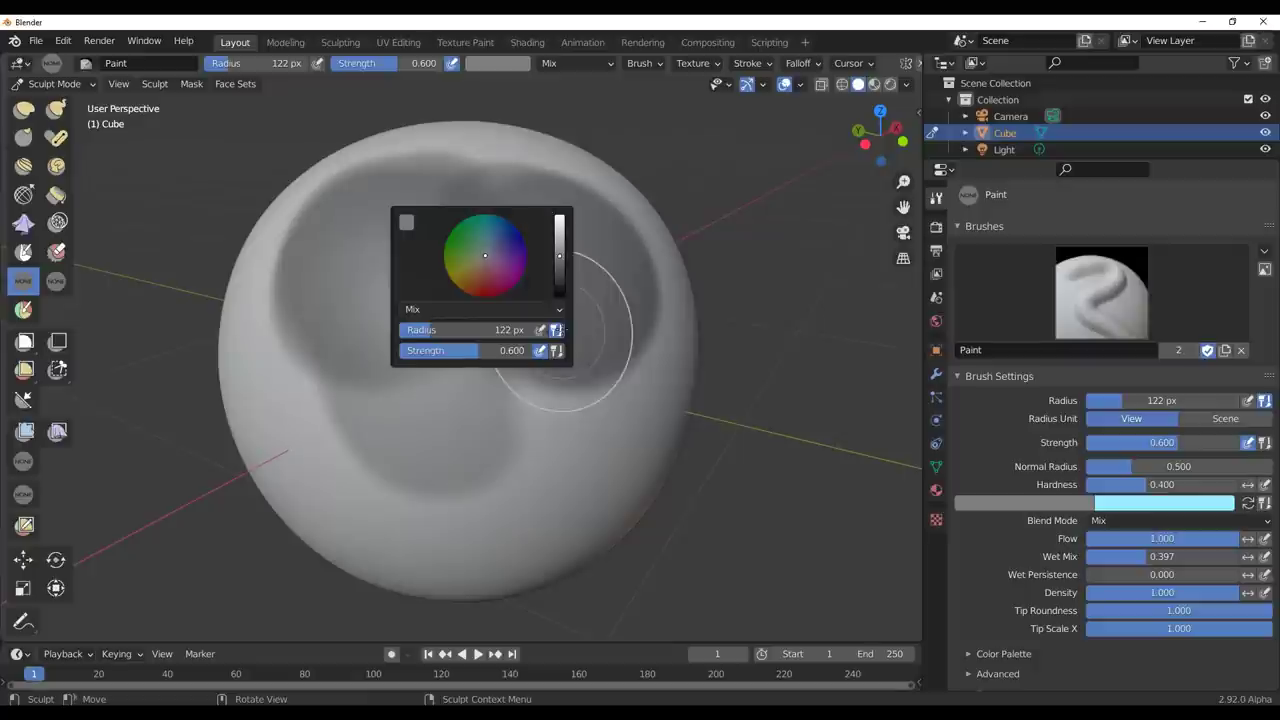
pyautogui.click(489, 296)
pyautogui.click(486, 285)
pyautogui.moveTo(559, 252); pyautogui.dragTo(559, 226)
pyautogui.moveTo(693, 488); pyautogui.dragTo(466, 374, button='middle')
pyautogui.moveTo(466, 374)
pyautogui.mouseDown()
pyautogui.moveTo(451, 260)
pyautogui.moveTo(394, 303)
pyautogui.moveTo(450, 343)
pyautogui.mouseUp()
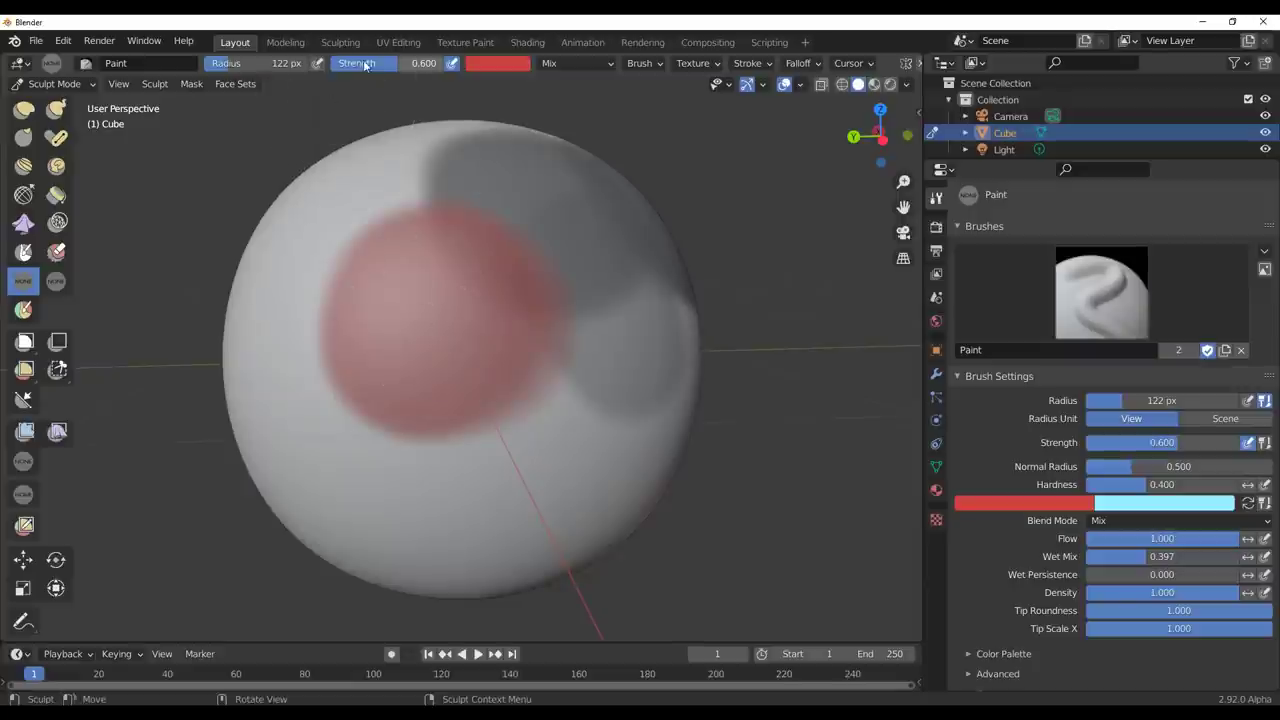
# Set the brush strength to 1.000 and paint over the red patch again, extending it downward.
pyautogui.moveTo(409, 271)
pyautogui.mouseDown()
pyautogui.moveTo(366, 329)
pyautogui.moveTo(400, 215)
pyautogui.moveTo(345, 390)
pyautogui.moveTo(490, 400)
pyautogui.mouseUp()
pyautogui.moveTo(575, 425)
pyautogui.mouseDown(button='middle')
pyautogui.moveTo(508, 440)
pyautogui.moveTo(505, 422)
pyautogui.mouseUp(button='middle')
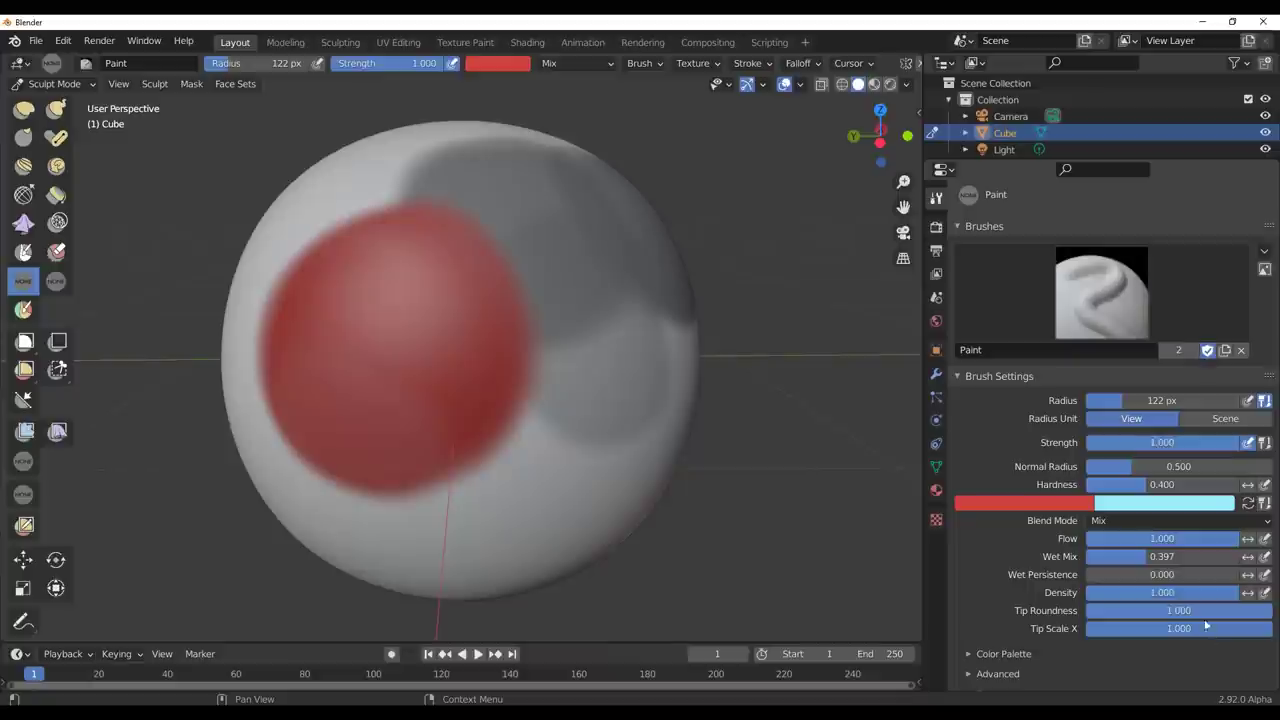
# Set the Wet Mix to 0.599 and paint red over the grey patches to blend the colours.
pyautogui.moveTo(1140, 563); pyautogui.dragTo(1160, 563)
pyautogui.moveTo(520, 315)
pyautogui.mouseDown(button='middle')
pyautogui.moveTo(489, 329)
pyautogui.moveTo(454, 320)
pyautogui.mouseUp(button='middle')
pyautogui.moveTo(448, 271)
pyautogui.mouseDown()
pyautogui.moveTo(454, 220)
pyautogui.moveTo(521, 267)
pyautogui.moveTo(540, 320)
pyautogui.mouseUp()
pyautogui.scroll(-3, 459, 345)
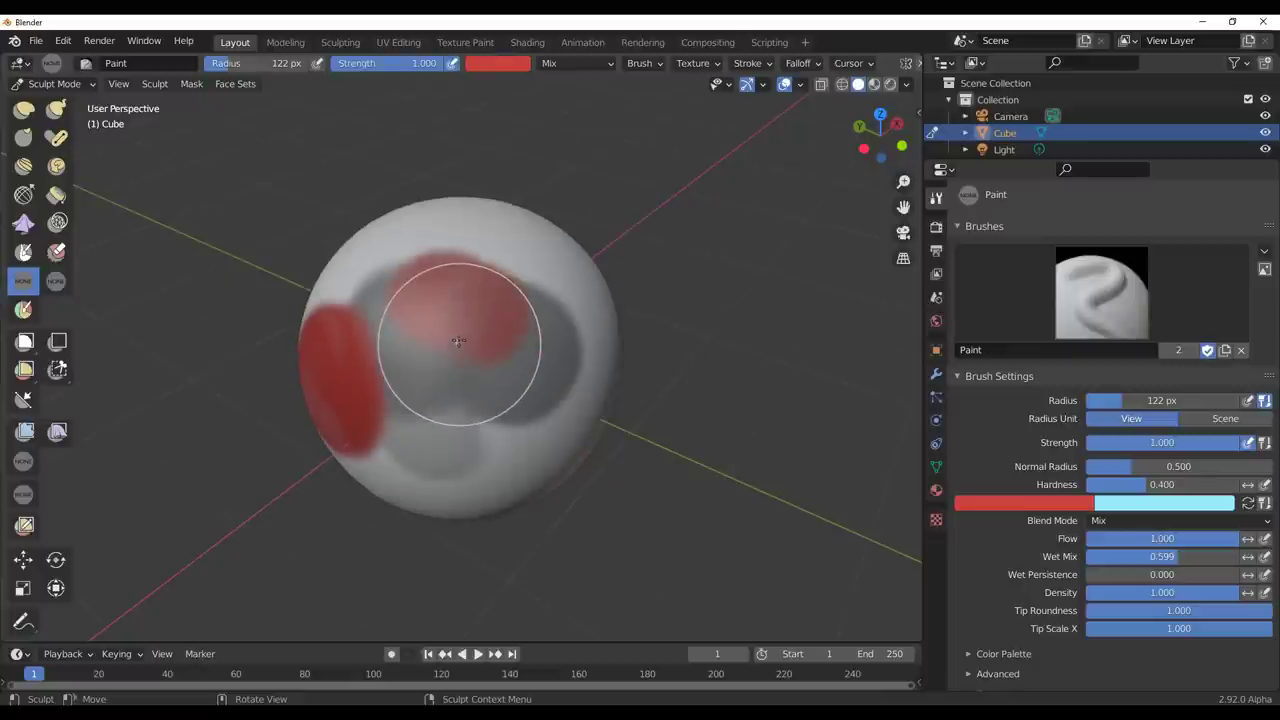
# Change the brush colour to purple and paint over the red and grey patches on the sphere.
pyautogui.moveTo(455, 290)
pyautogui.mouseDown(button='middle')
pyautogui.moveTo(540, 391)
pyautogui.moveTo(508, 329)
pyautogui.mouseUp(button='middle')
pyautogui.rightClick(505, 272)
pyautogui.click(427, 190)
pyautogui.moveTo(550, 275); pyautogui.dragTo(586, 304, button='middle')
pyautogui.moveTo(518, 298)
pyautogui.mouseDown()
pyautogui.moveTo(548, 352)
pyautogui.moveTo(440, 400)
pyautogui.moveTo(565, 400)
pyautogui.moveTo(460, 300)
pyautogui.moveTo(540, 360)
pyautogui.moveTo(430, 440)
pyautogui.moveTo(330, 370)
pyautogui.moveTo(440, 440)
pyautogui.moveTo(441, 322)
pyautogui.mouseUp()
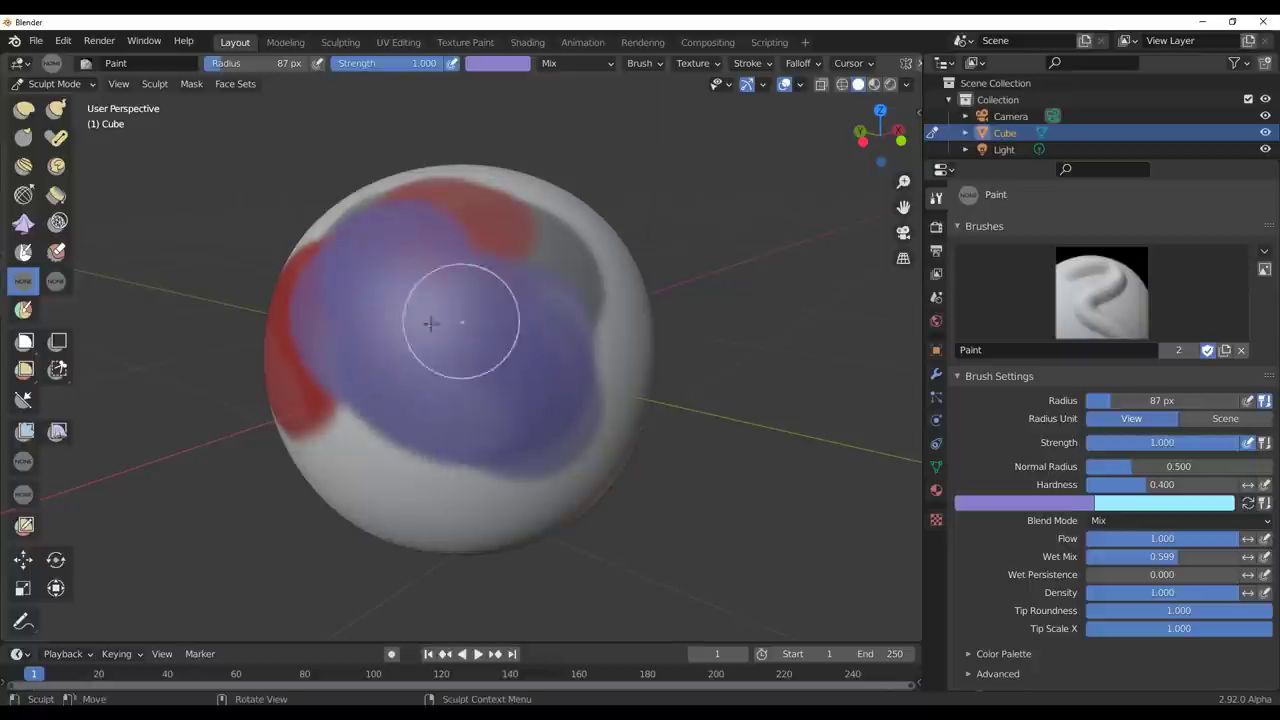
pyautogui.moveTo(441, 322); pyautogui.dragTo(540, 345, button='middle')
pyautogui.moveTo(535, 318)
pyautogui.mouseDown()
pyautogui.moveTo(429, 314)
pyautogui.moveTo(560, 320)
pyautogui.mouseUp()
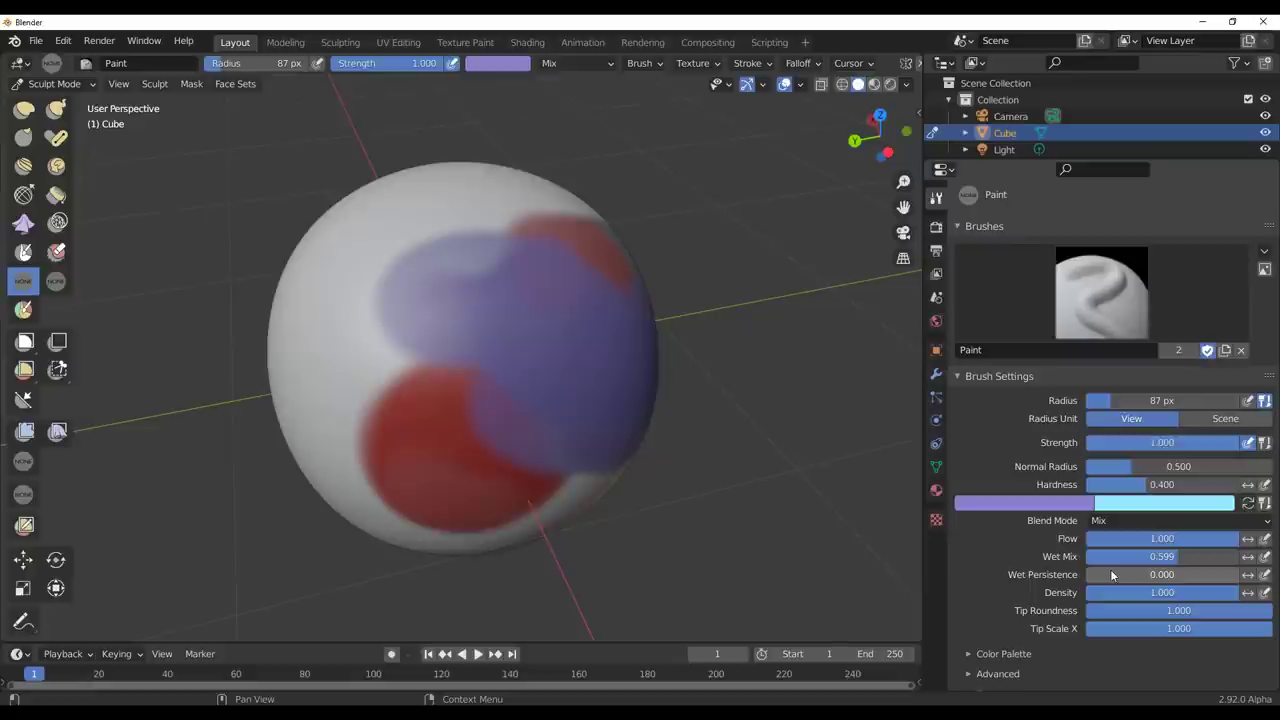
# Set the Wet Persistence to 0.966 and paint a purple patch beside the red area.
pyautogui.moveTo(1110, 569); pyautogui.dragTo(1176, 571)
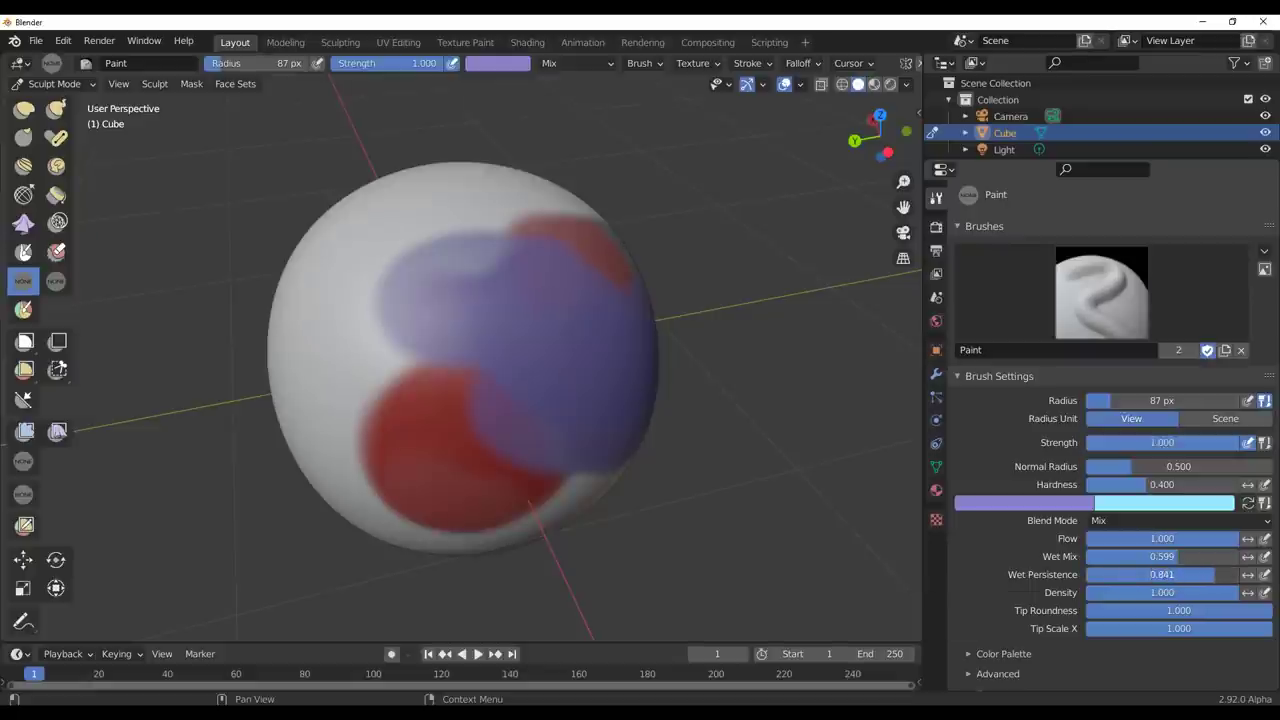
pyautogui.moveTo(549, 337)
pyautogui.mouseDown(button='middle')
pyautogui.moveTo(406, 349)
pyautogui.moveTo(529, 337)
pyautogui.moveTo(457, 343)
pyautogui.mouseUp(button='middle')
pyautogui.moveTo(457, 343)
pyautogui.mouseDown()
pyautogui.moveTo(477, 397)
pyautogui.moveTo(486, 303)
pyautogui.moveTo(500, 318)
pyautogui.mouseUp()
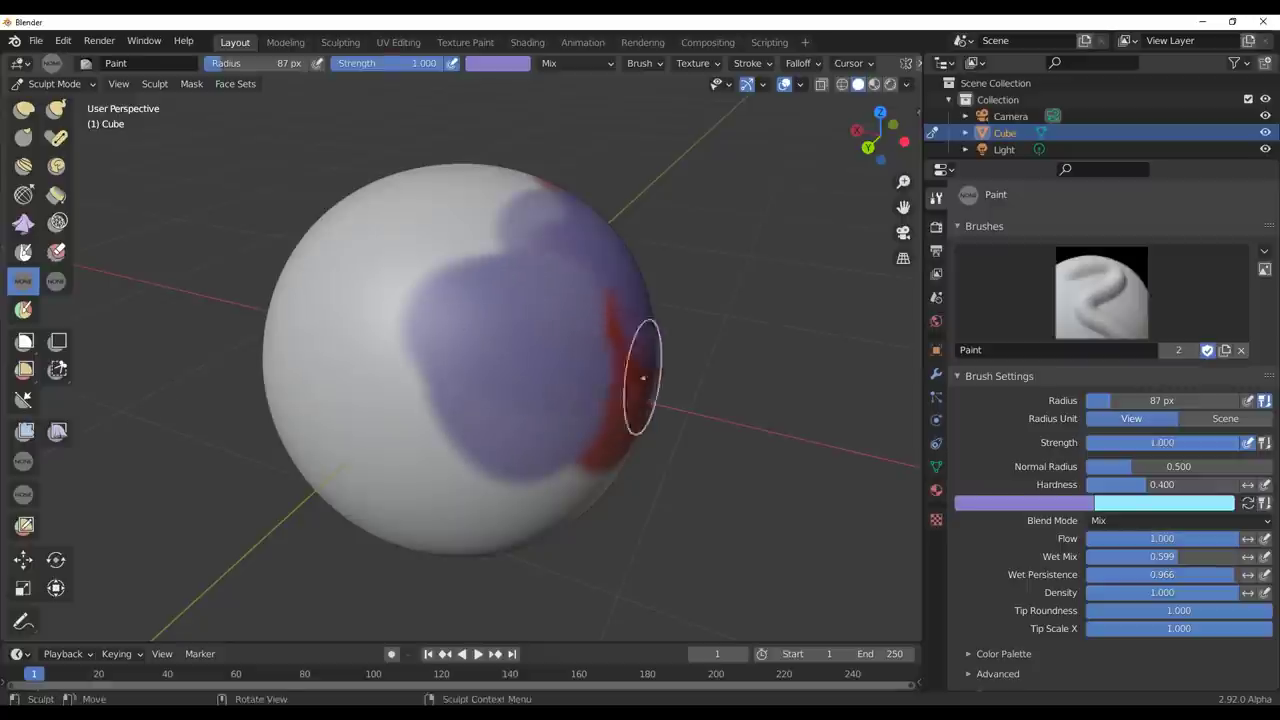
# Set the Wet Persistence to 0.138 and paint more purple strokes over the sphere.
pyautogui.moveTo(634, 374); pyautogui.dragTo(592, 376, button='middle')
pyautogui.moveTo(1140, 575); pyautogui.dragTo(1129, 575)
pyautogui.moveTo(446, 342)
pyautogui.mouseDown()
pyautogui.moveTo(512, 383)
pyautogui.moveTo(483, 331)
pyautogui.moveTo(485, 300)
pyautogui.mouseUp()
pyautogui.moveTo(600, 397); pyautogui.dragTo(374, 426, button='middle')
pyautogui.scroll(5, 374, 426)
pyautogui.moveTo(650, 400)
pyautogui.mouseDown(button='middle')
pyautogui.moveTo(660, 412)
pyautogui.moveTo(590, 367)
pyautogui.moveTo(598, 384)
pyautogui.mouseUp(button='middle')
pyautogui.scroll(-4, 590, 367)
pyautogui.moveTo(597, 383)
pyautogui.mouseDown()
pyautogui.moveTo(571, 358)
pyautogui.moveTo(546, 420)
pyautogui.moveTo(443, 285)
pyautogui.moveTo(546, 240)
pyautogui.mouseUp()
# Change the brush colour to orange-red and paint over the purple patch down into the white area.
pyautogui.scroll(-2, 489, 357)
pyautogui.moveTo(489, 357); pyautogui.dragTo(528, 280, button='middle')
pyautogui.rightClick(512, 355)
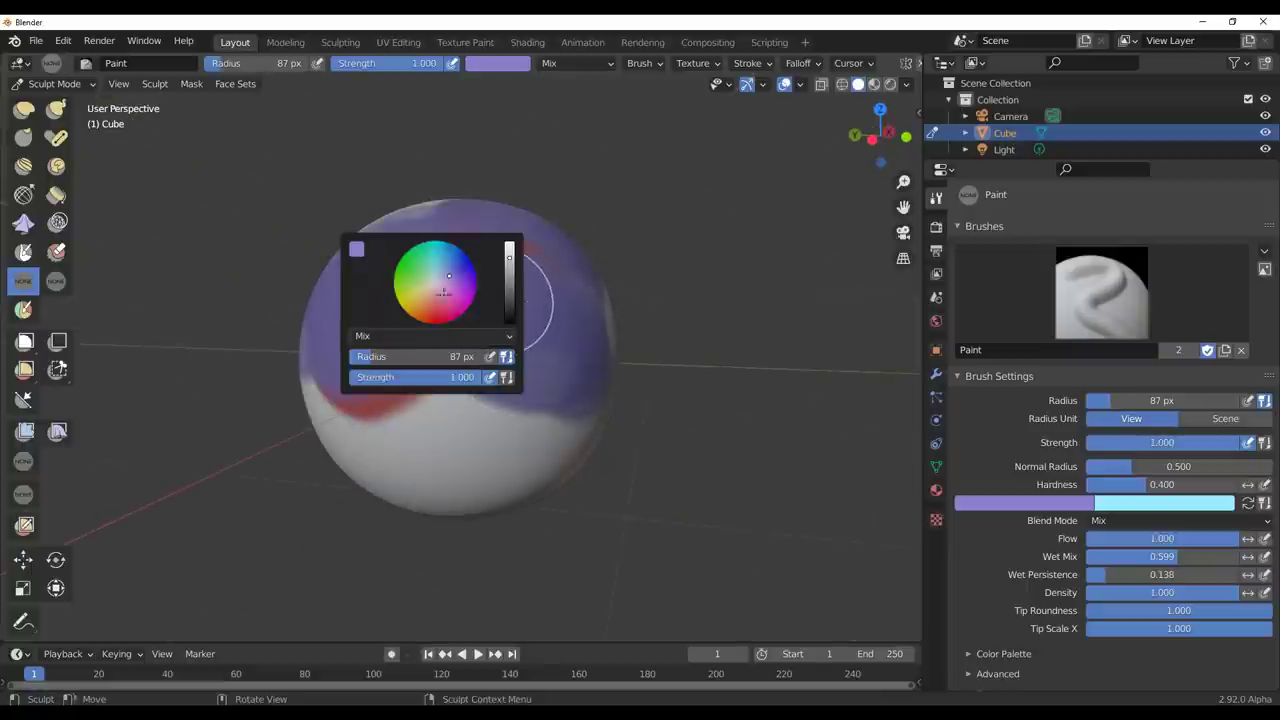
pyautogui.rightClick(506, 319)
pyautogui.moveTo(437, 265); pyautogui.dragTo(420, 270)
pyautogui.moveTo(480, 366)
pyautogui.mouseDown()
pyautogui.moveTo(437, 349)
pyautogui.moveTo(444, 402)
pyautogui.moveTo(430, 440)
pyautogui.mouseUp()
# Change the brush colour to green and paint patches over the painted areas around the sphere.
pyautogui.rightClick(505, 275)
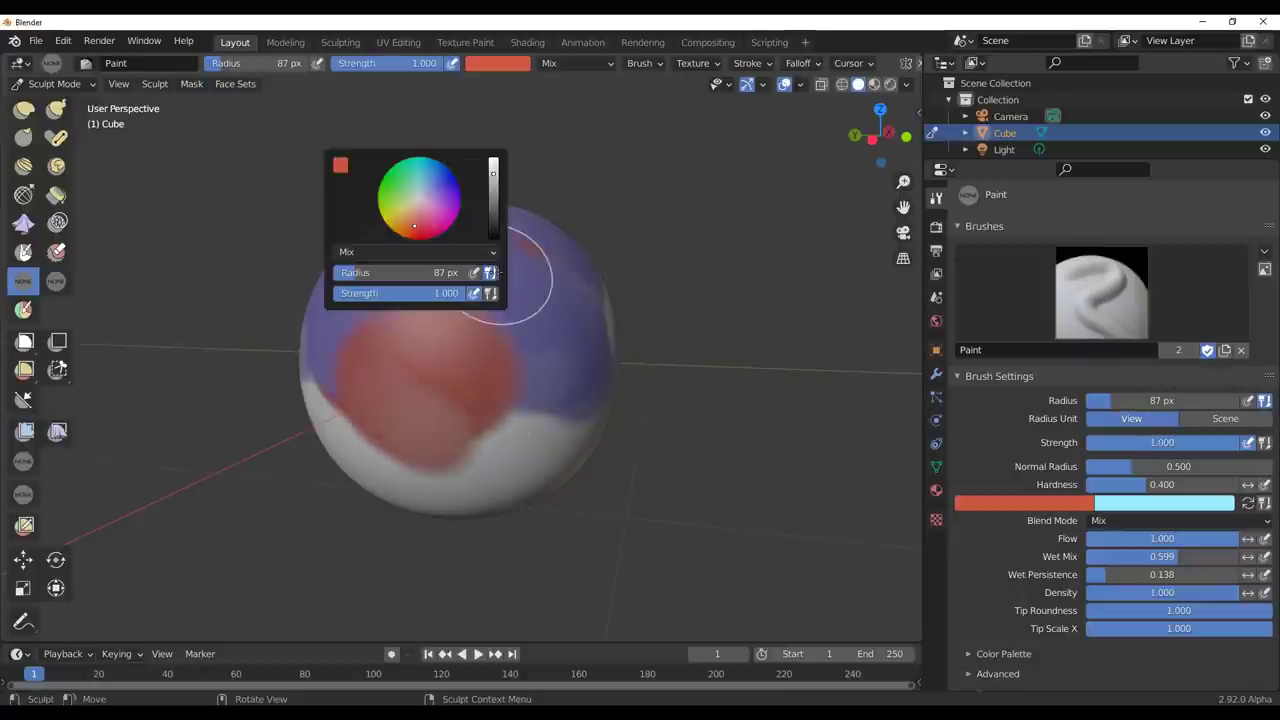
pyautogui.click(390, 186)
pyautogui.moveTo(510, 330)
pyautogui.mouseDown()
pyautogui.moveTo(485, 330)
pyautogui.moveTo(470, 385)
pyautogui.moveTo(592, 354)
pyautogui.mouseUp()
pyautogui.scroll(3, 349, 369)
pyautogui.moveTo(590, 355)
pyautogui.mouseDown(button='middle')
pyautogui.moveTo(349, 369)
pyautogui.moveTo(690, 430)
pyautogui.mouseUp(button='middle')
pyautogui.scroll(-4, 349, 369)
pyautogui.scroll(3, 453, 351)
pyautogui.moveTo(480, 405); pyautogui.dragTo(666, 412, button='middle')
pyautogui.moveTo(581, 383)
pyautogui.mouseDown()
pyautogui.moveTo(457, 234)
pyautogui.moveTo(560, 297)
pyautogui.moveTo(600, 380)
pyautogui.moveTo(647, 348)
pyautogui.mouseUp()
# Extend the green paint with more strokes across the white area and the neighbouring purple patches.
pyautogui.scroll(-2, 676, 374)
pyautogui.moveTo(676, 374); pyautogui.dragTo(503, 295, button='middle')
pyautogui.moveTo(503, 295)
pyautogui.mouseDown()
pyautogui.moveTo(440, 300)
pyautogui.moveTo(547, 312)
pyautogui.mouseUp()
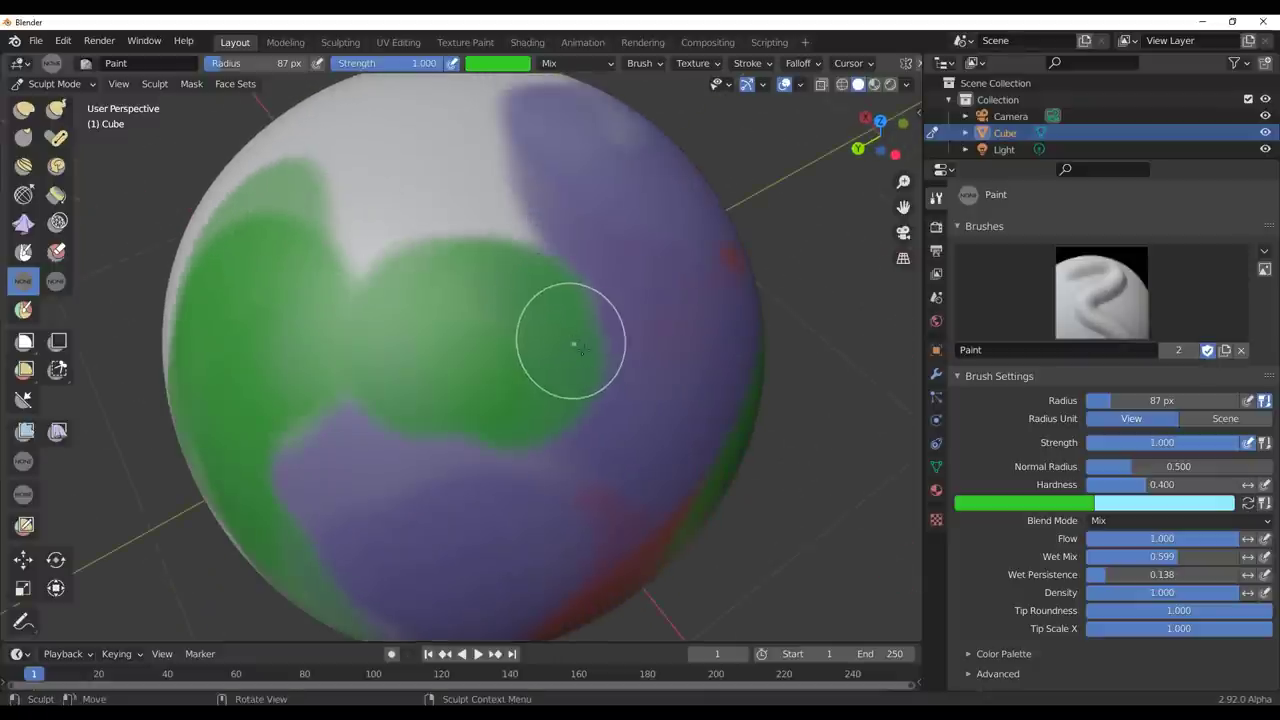
pyautogui.scroll(-3, 586, 352)
pyautogui.moveTo(396, 356)
pyautogui.mouseDown(button='middle')
pyautogui.moveTo(554, 301)
pyautogui.moveTo(523, 246)
pyautogui.moveTo(451, 283)
pyautogui.mouseUp(button='middle')
pyautogui.scroll(2, 474, 332)
pyautogui.scroll(1, 503, 355)
pyautogui.scroll(-3, 524, 246)
pyautogui.scroll(2, 445, 288)
pyautogui.moveTo(490, 285); pyautogui.dragTo(580, 420)
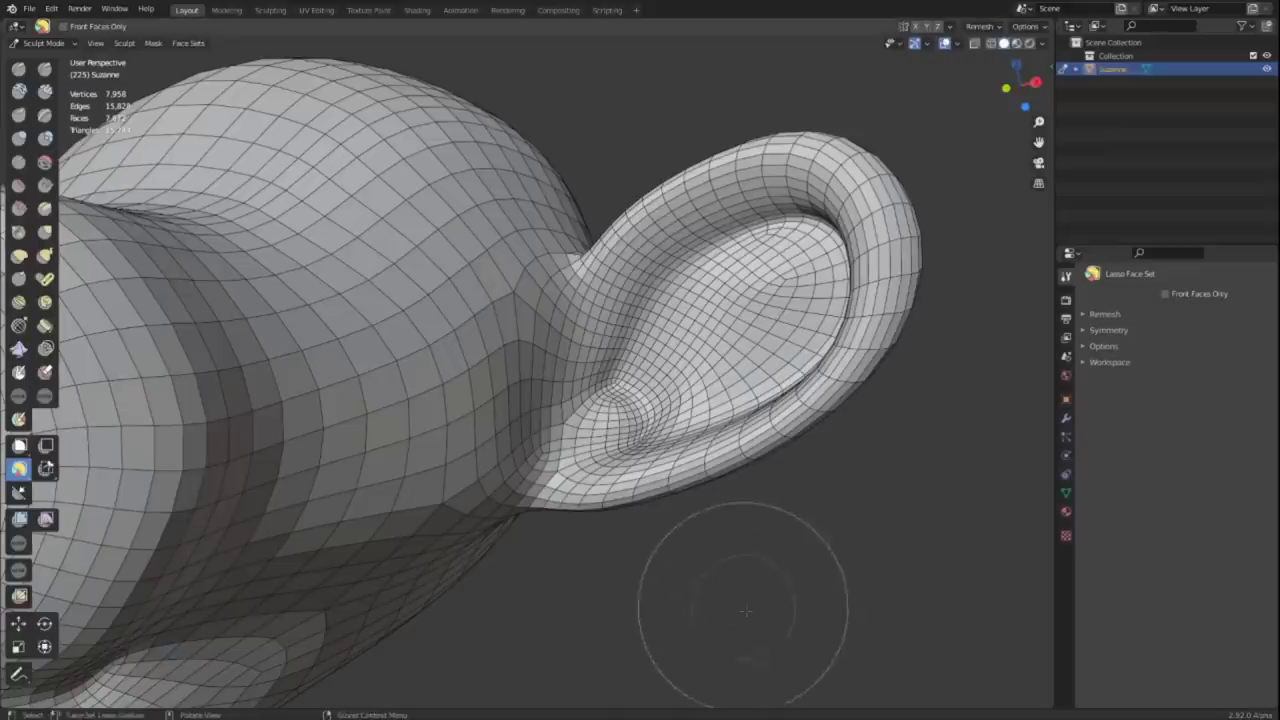
# Create a lasso face set around Suzanne's ear and smooth it away with Edit Face Set in Fair Tangency mode.
pyautogui.moveTo(735, 648)
pyautogui.mouseDown()
pyautogui.moveTo(550, 206)
pyautogui.moveTo(800, 630)
pyautogui.mouseUp()
pyautogui.click(19, 597)
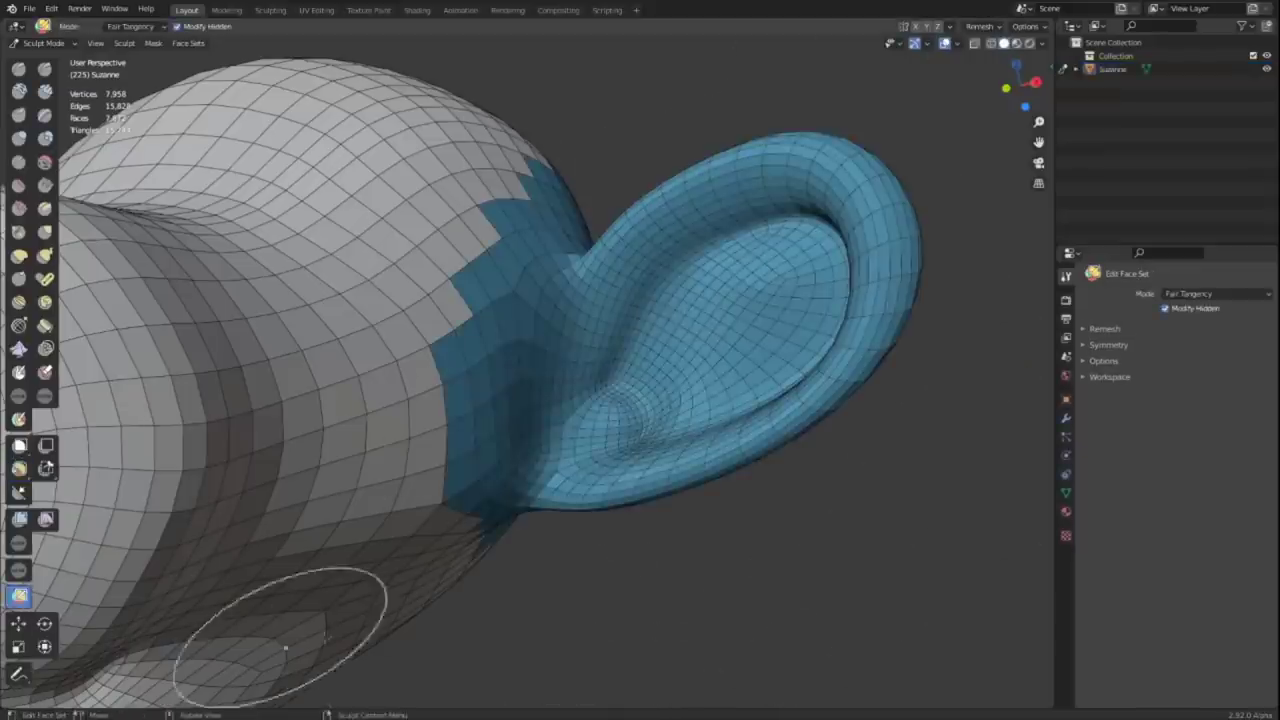
pyautogui.click(727, 385)
pyautogui.moveTo(786, 471); pyautogui.dragTo(690, 365, button='middle')
# Lasso another face set on Suzanne's head and smooth it with Fair Tangency.
pyautogui.click(25, 473)
pyautogui.moveTo(500, 640); pyautogui.dragTo(720, 640)
pyautogui.moveTo(726, 634); pyautogui.dragTo(546, 364, button='middle')
pyautogui.click(20, 598)
pyautogui.click(734, 474)
pyautogui.moveTo(904, 532); pyautogui.dragTo(752, 410, button='middle')
pyautogui.moveTo(830, 500)
pyautogui.mouseDown(button='middle')
pyautogui.moveTo(831, 331)
pyautogui.moveTo(800, 345)
pyautogui.mouseUp(button='middle')
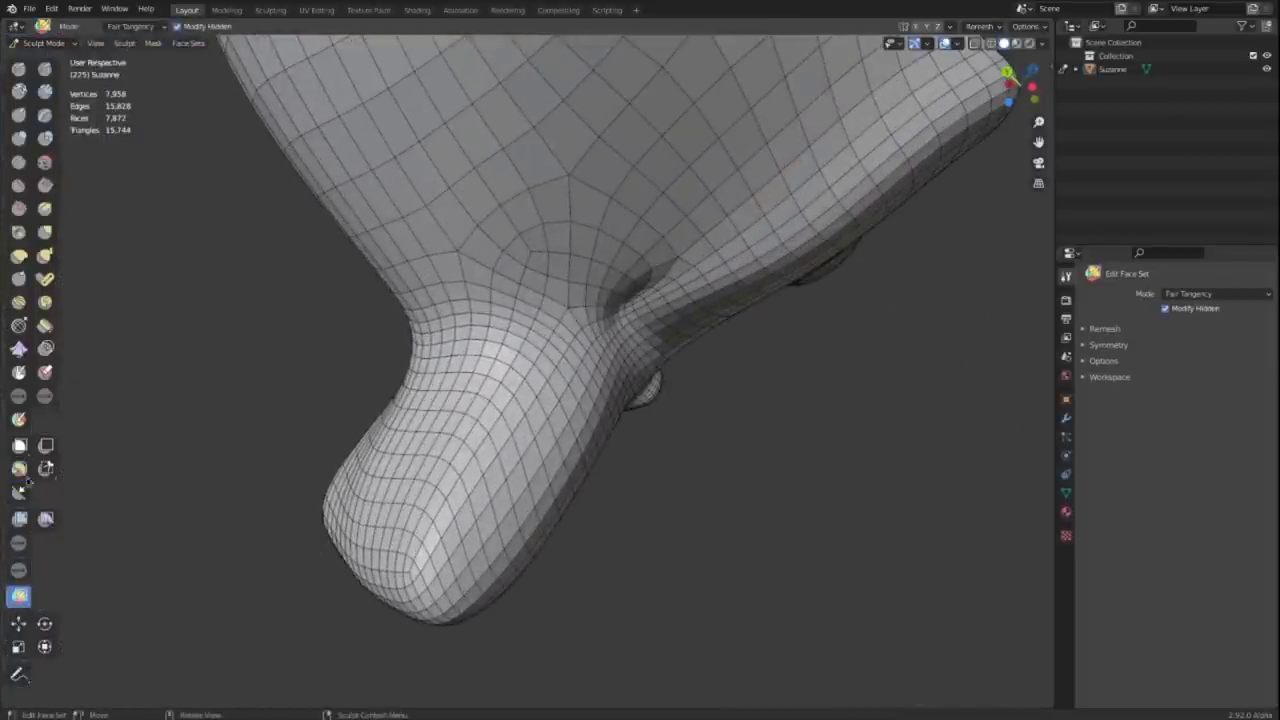
# Lasso a face set over the protruding end of the muzzle and select the Edit Face Set tool for fairing it.
pyautogui.click(19, 468)
pyautogui.moveTo(157, 371); pyautogui.dragTo(353, 288)
pyautogui.click(19, 596)
pyautogui.moveTo(443, 514); pyautogui.dragTo(660, 400, button='middle')
pyautogui.moveTo(665, 336)
pyautogui.mouseDown(button='middle')
pyautogui.moveTo(600, 300)
pyautogui.moveTo(634, 322)
pyautogui.mouseUp(button='middle')
# Lasso a face set around the side of the head and apply Edit Face Set to it in Fair Positions mode.
pyautogui.click(19, 469)
pyautogui.moveTo(248, 115); pyautogui.dragTo(195, 574)
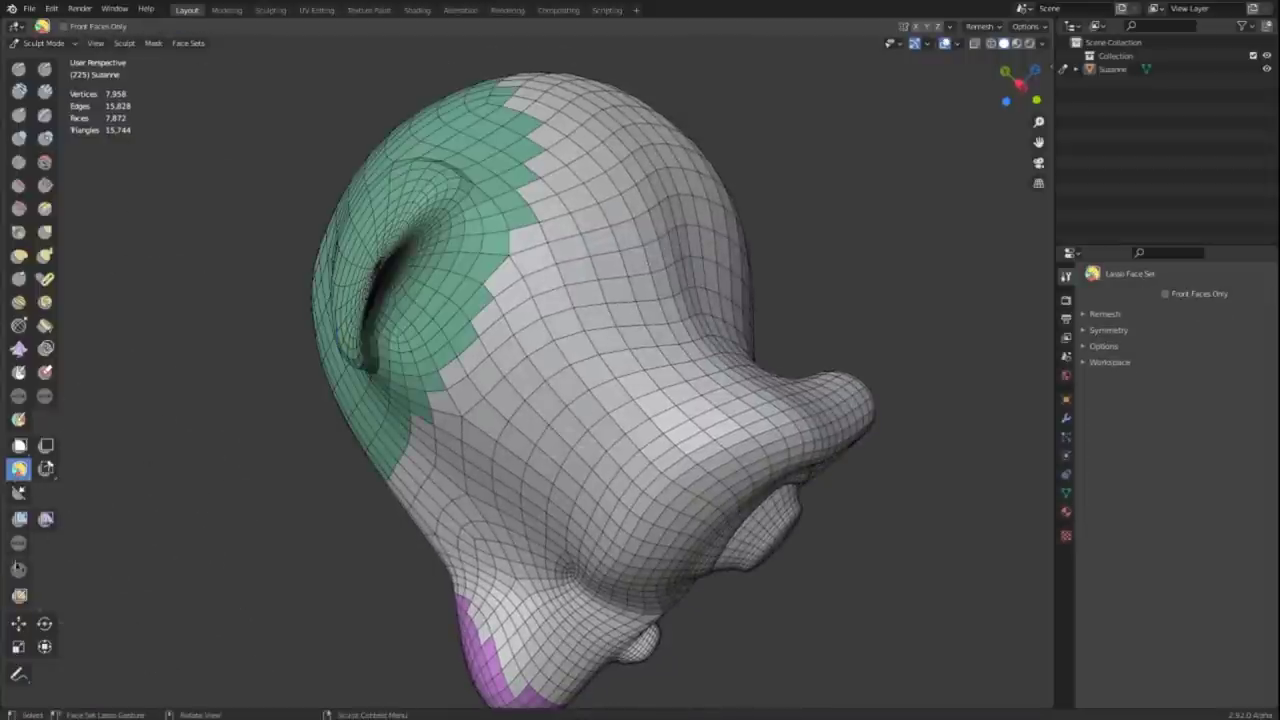
pyautogui.click(19, 596)
pyautogui.click(130, 26)
pyautogui.click(135, 88)
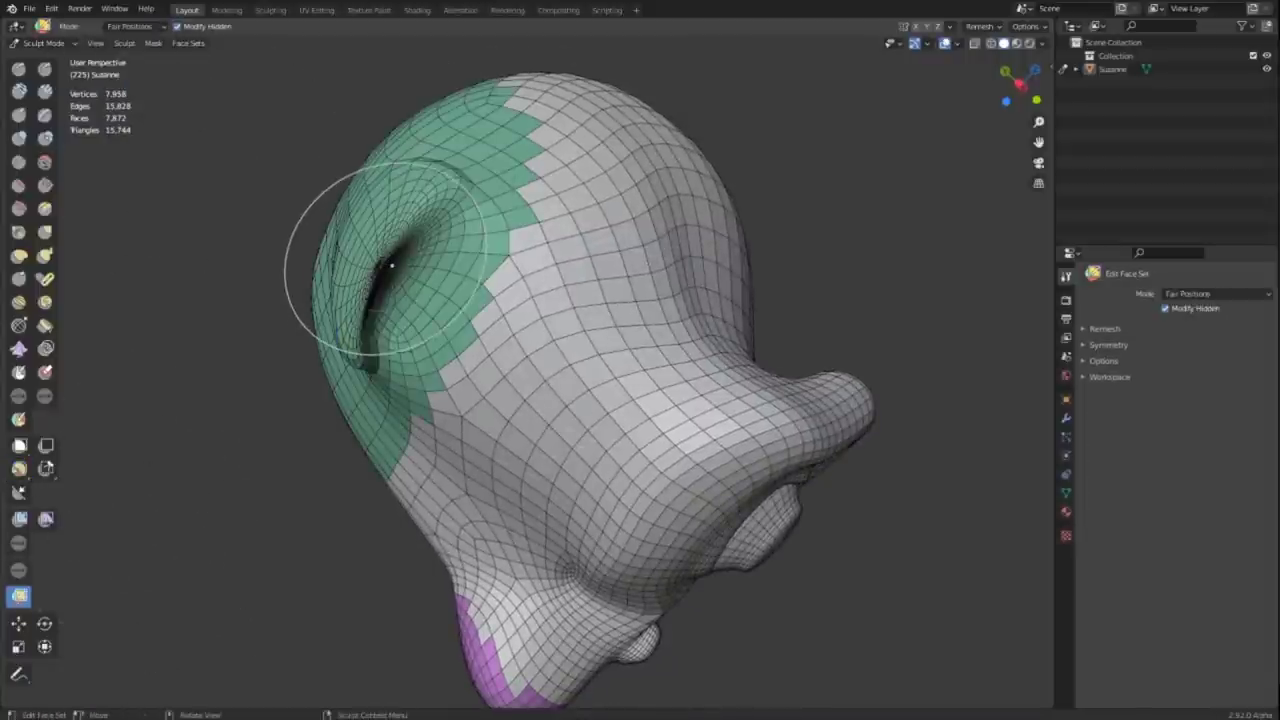
pyautogui.click(391, 263)
# Lasso a face set over the pointed side of the head's green area and flatten it with Fair Positions.
pyautogui.keyDown('alt'); pyautogui.moveTo(560, 440); pyautogui.dragTo(734, 501); pyautogui.keyUp('alt')
pyautogui.moveTo(735, 502); pyautogui.dragTo(610, 495, button='middle')
pyautogui.click(19, 469)
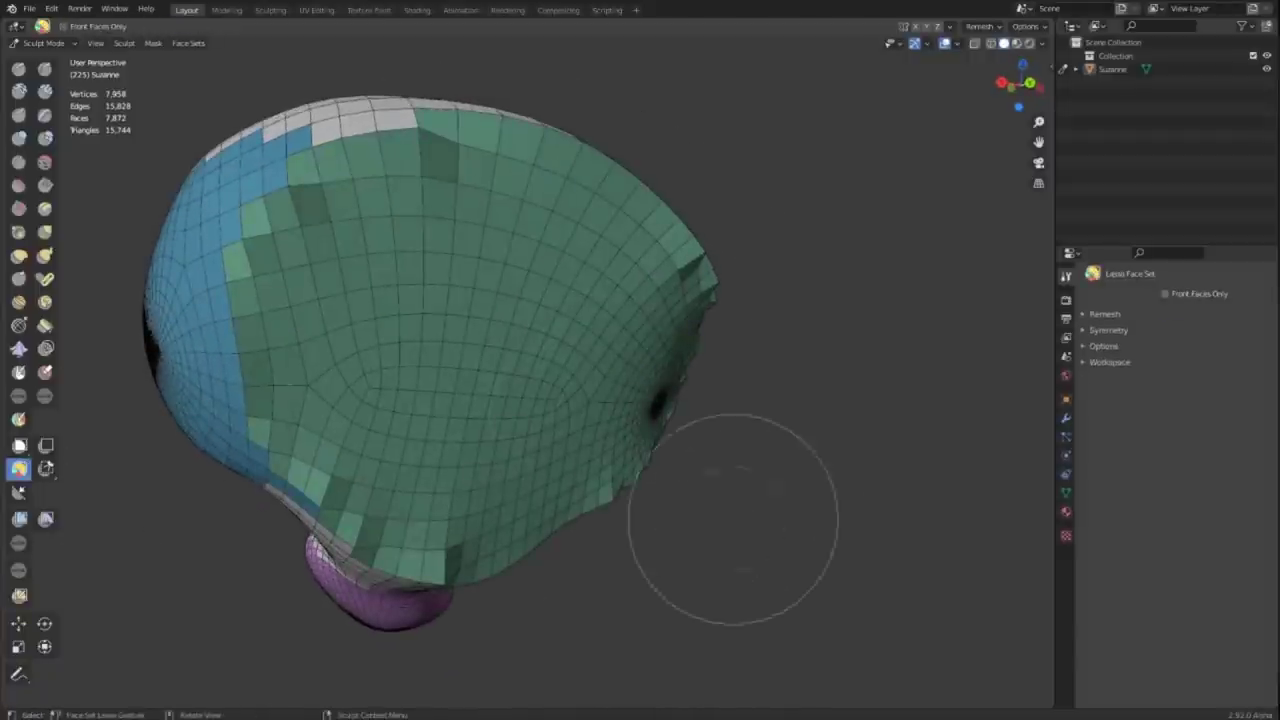
pyautogui.moveTo(724, 515); pyautogui.dragTo(788, 495)
pyautogui.moveTo(791, 497); pyautogui.dragTo(735, 520, button='middle')
pyautogui.keyDown('ctrl'); pyautogui.moveTo(650, 520); pyautogui.dragTo(560, 426, button='middle'); pyautogui.keyUp('ctrl')
pyautogui.click(19, 597)
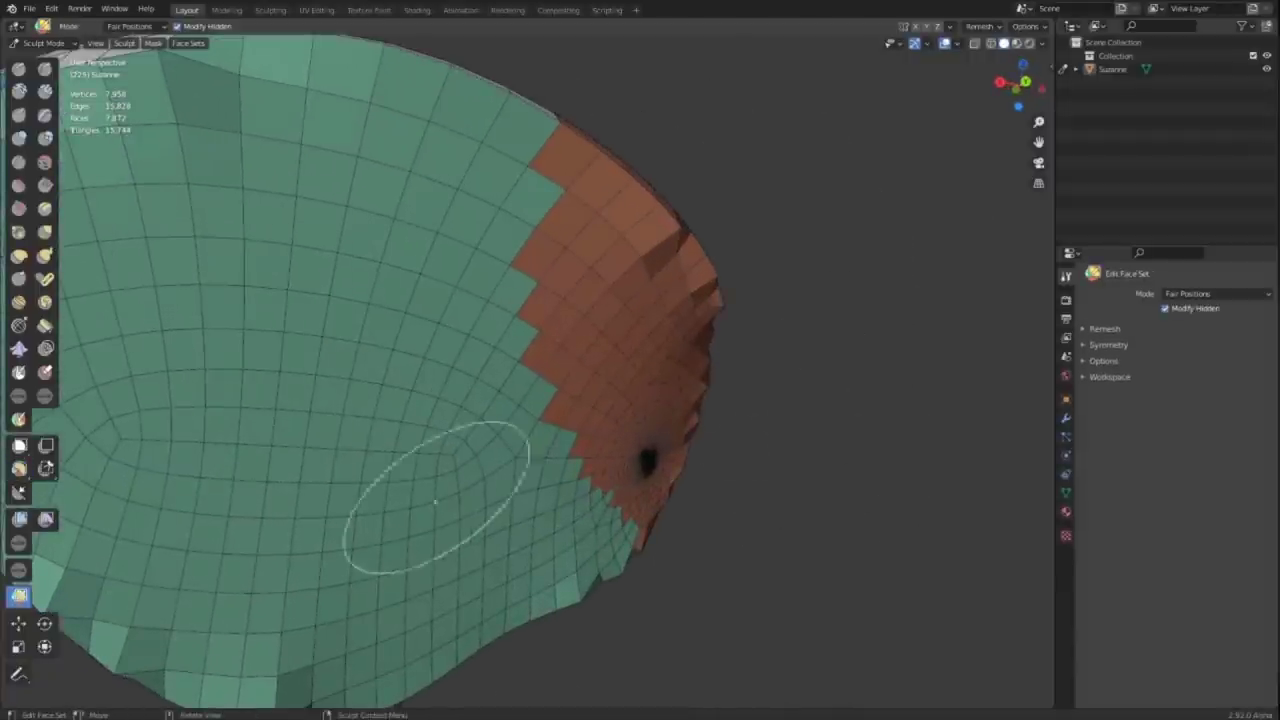
pyautogui.click(680, 349)
pyautogui.keyDown('alt'); pyautogui.moveTo(842, 477); pyautogui.dragTo(748, 465); pyautogui.keyUp('alt')
pyautogui.moveTo(748, 465)
pyautogui.mouseDown(button='middle')
pyautogui.moveTo(700, 470)
pyautogui.moveTo(760, 460)
pyautogui.moveTo(690, 472)
pyautogui.mouseUp(button='middle')
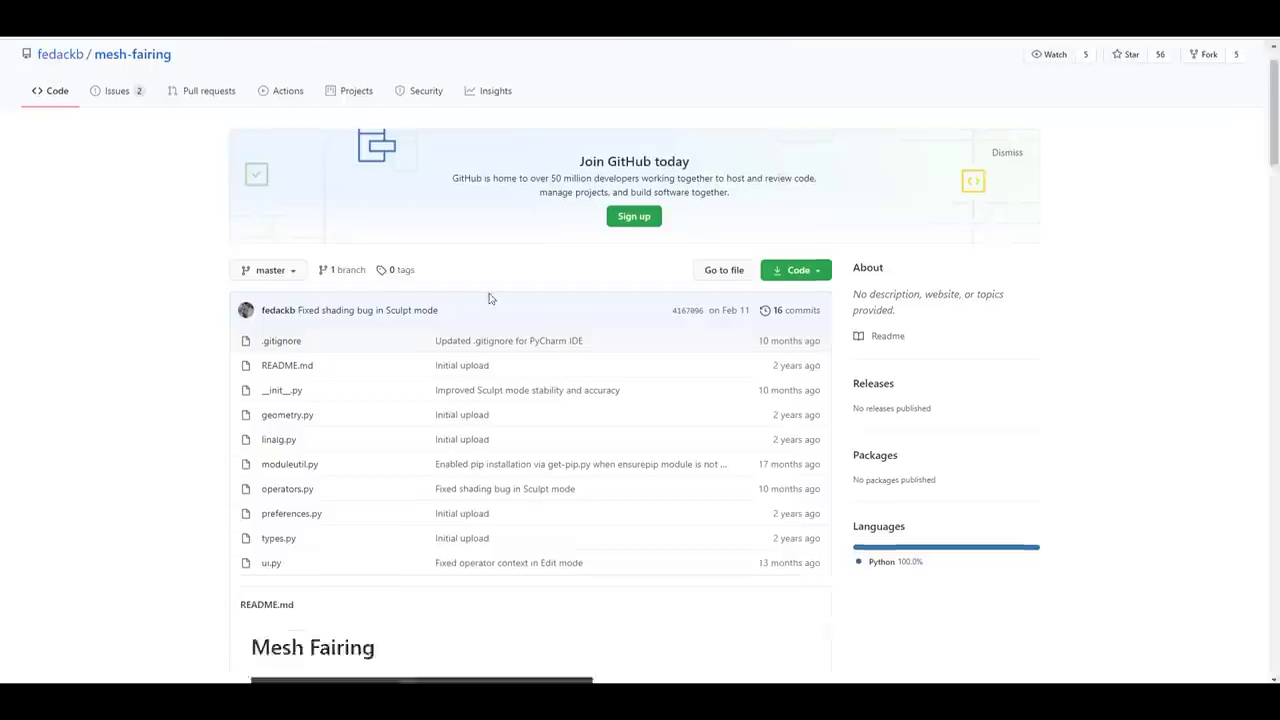
# Read the mesh-fairing add-on's description and installation instructions on its GitHub page.
pyautogui.scroll(-5, 487, 295)
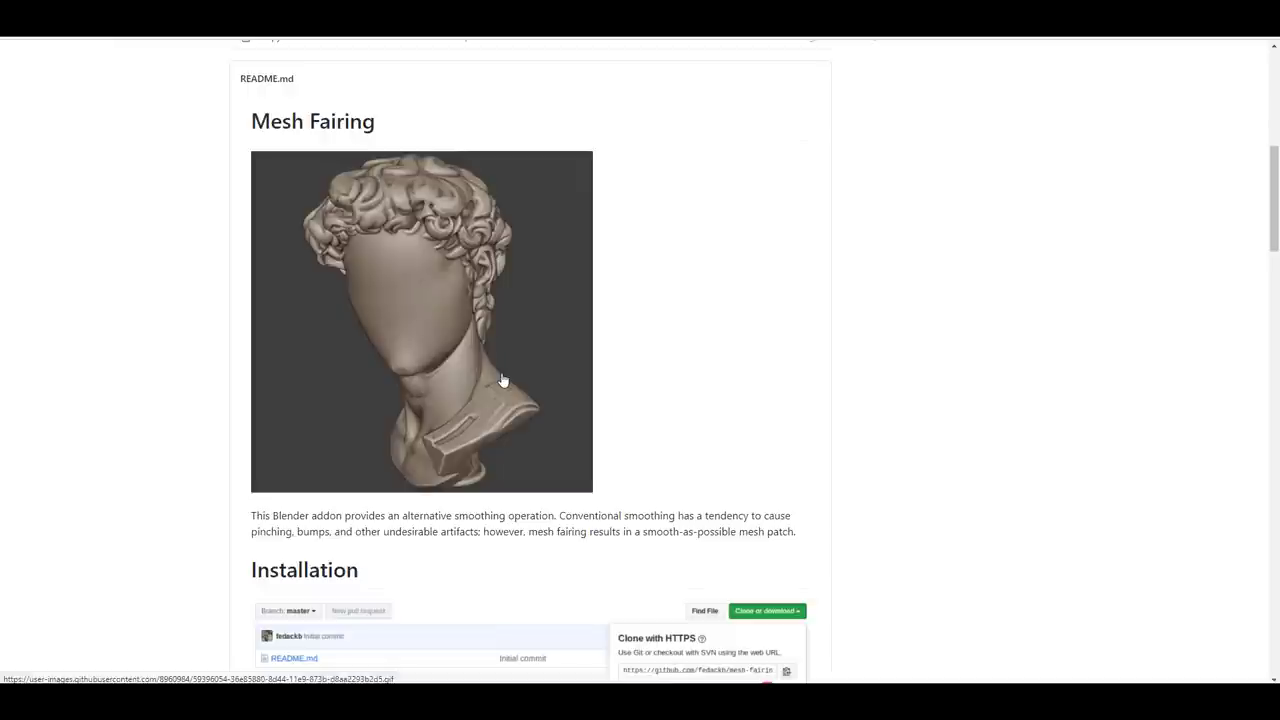
pyautogui.scroll(-6, 472, 378)
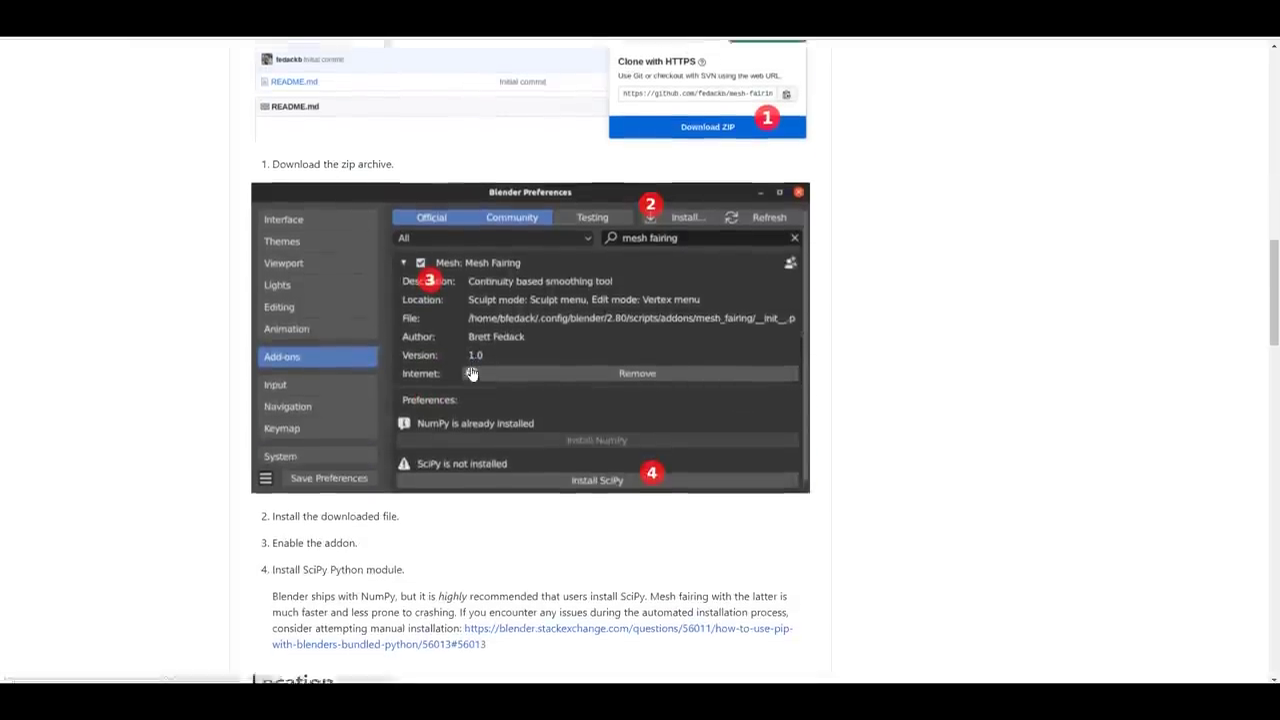
pyautogui.scroll(15, 472, 370)
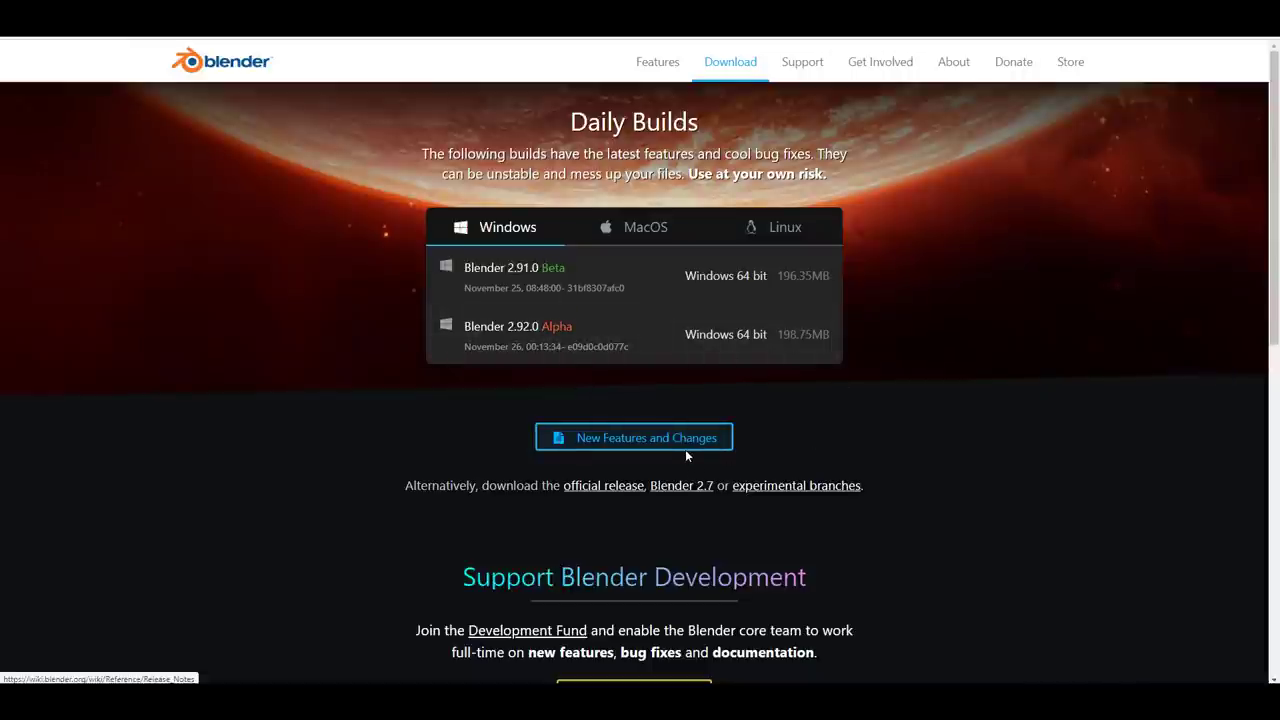
# Open the experimental branches from Blender's Daily Builds page and look through the available Windows builds.
pyautogui.scroll(-3, 686, 451)
pyautogui.scroll(2, 716, 418)
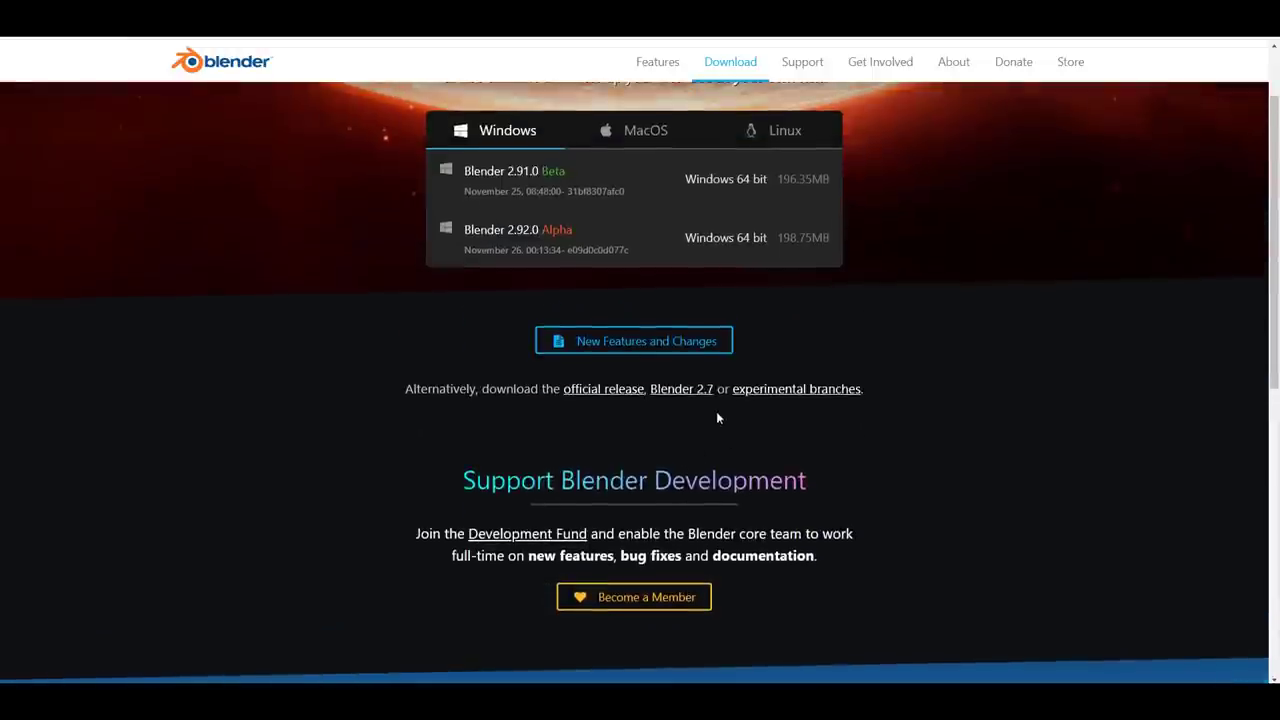
pyautogui.click(786, 396)
pyautogui.scroll(-12, 760, 486)
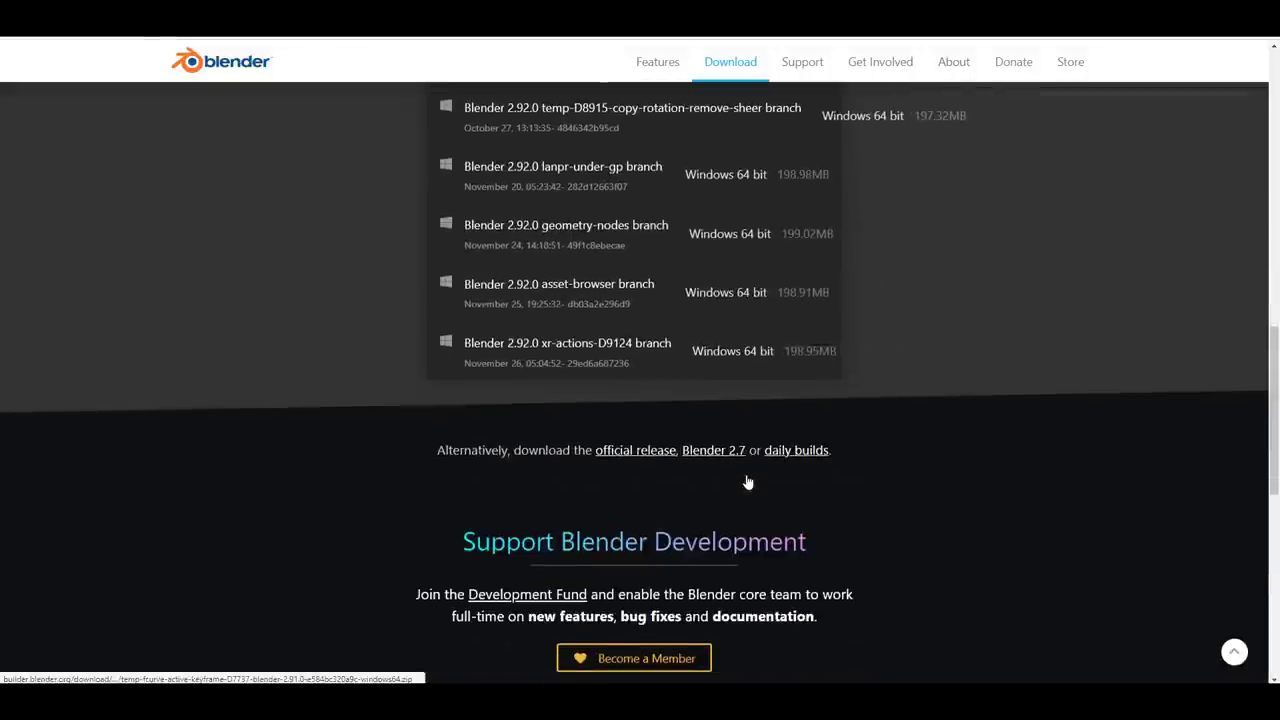
pyautogui.scroll(-2, 746, 480)
pyautogui.scroll(2, 746, 478)
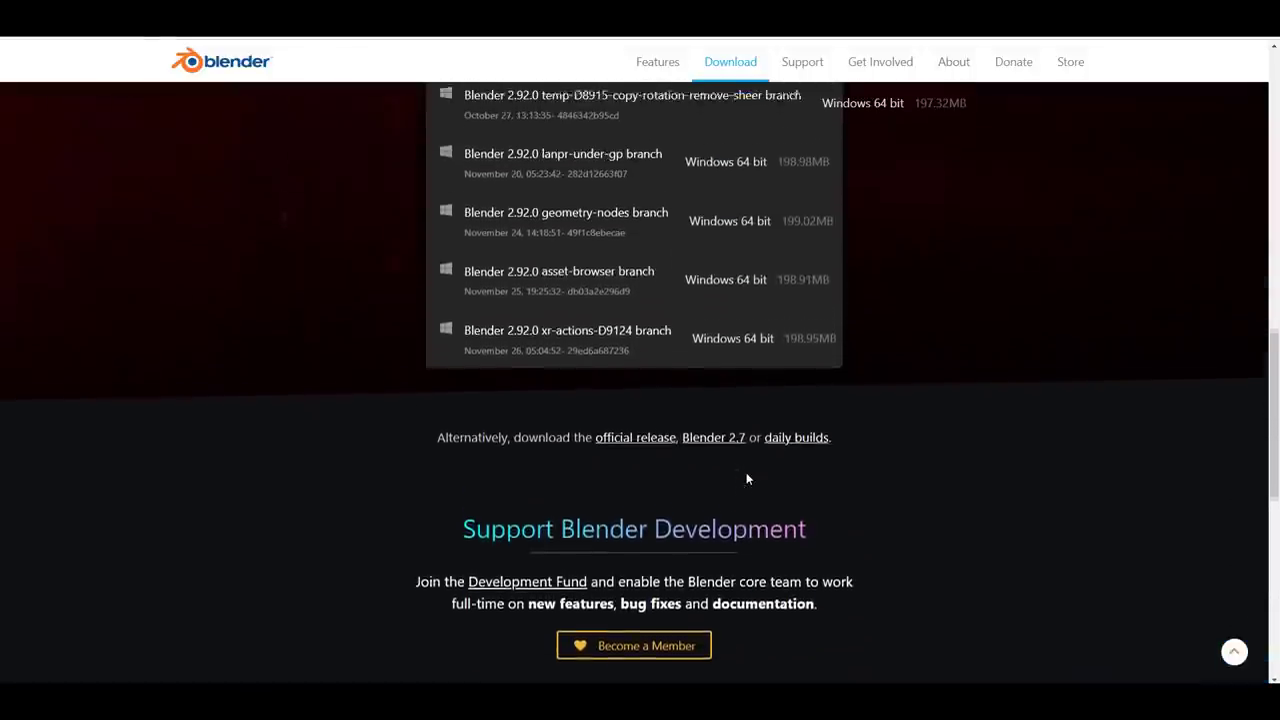
pyautogui.scroll(1, 746, 478)
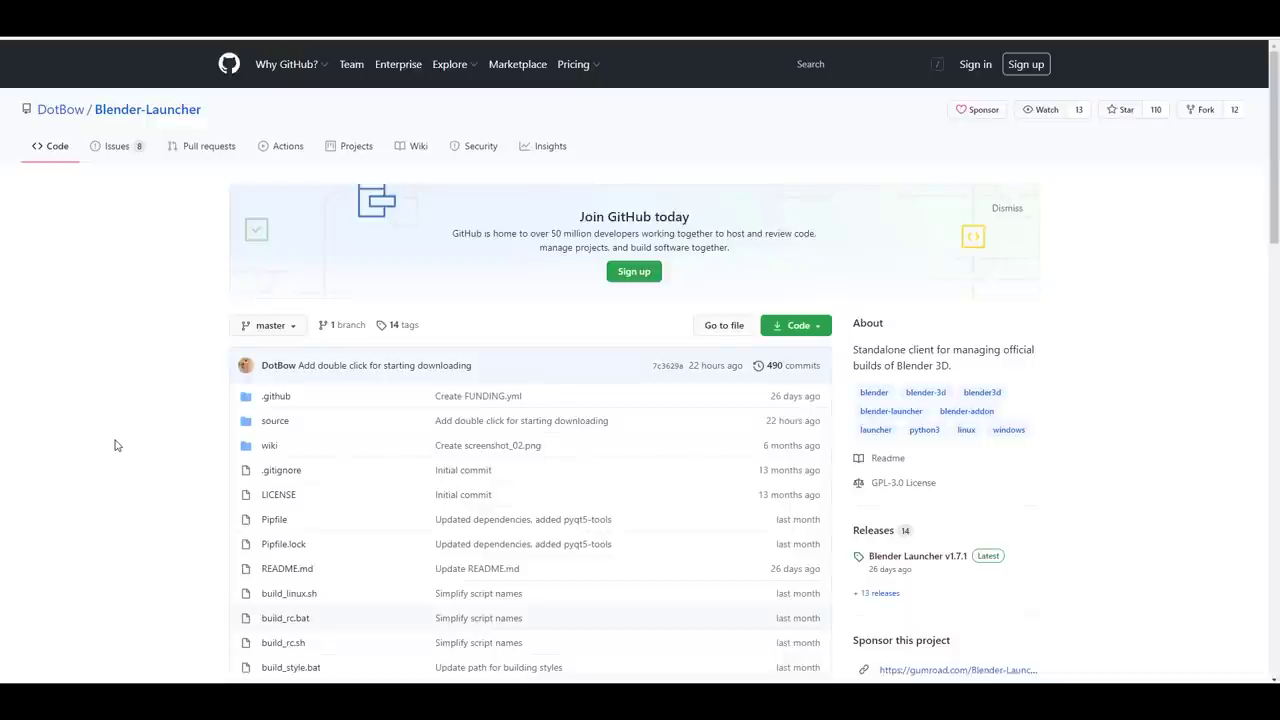
# Read the Blender Launcher README on GitHub, including its purpose, features and getting-started sections.
pyautogui.scroll(-7, 225, 341)
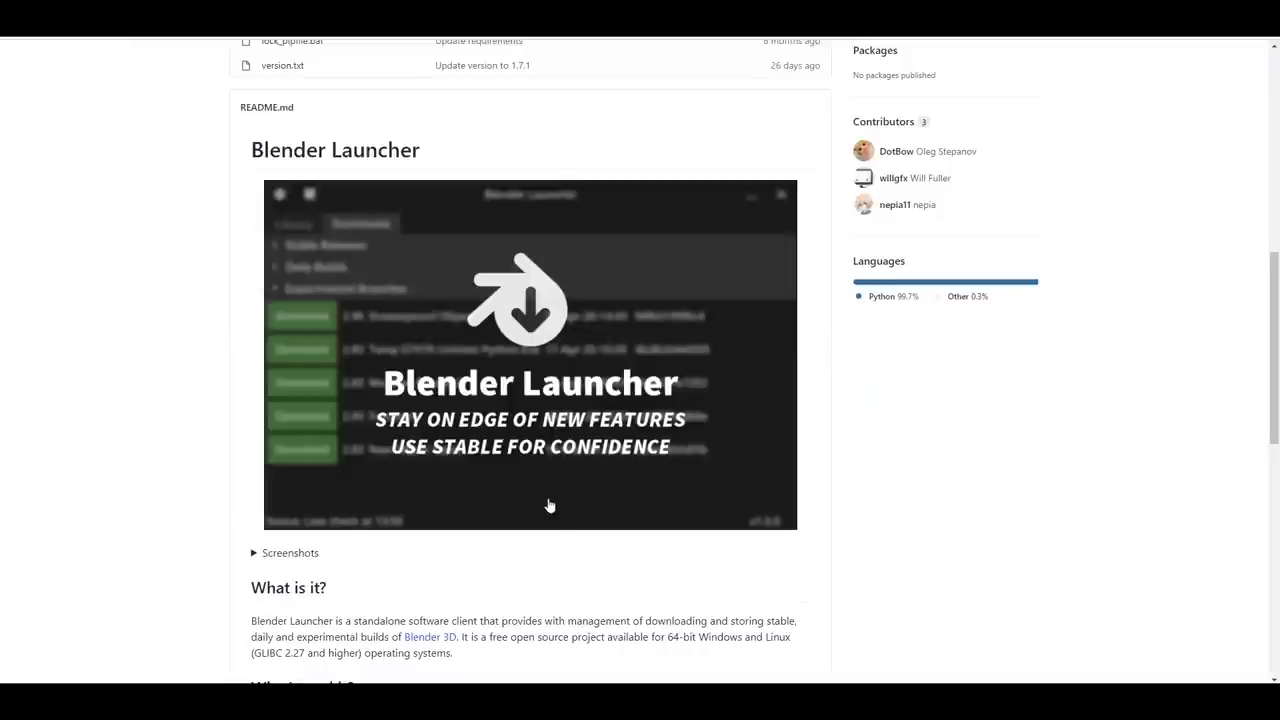
pyautogui.scroll(-6, 537, 468)
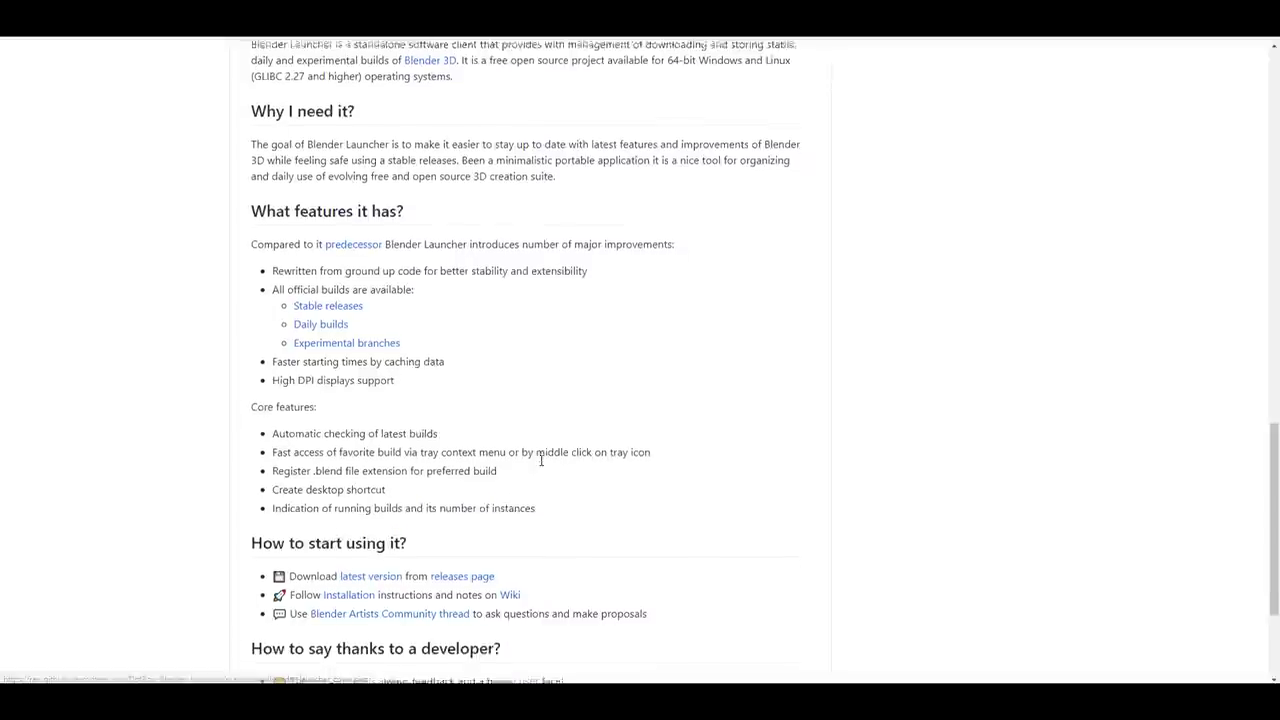